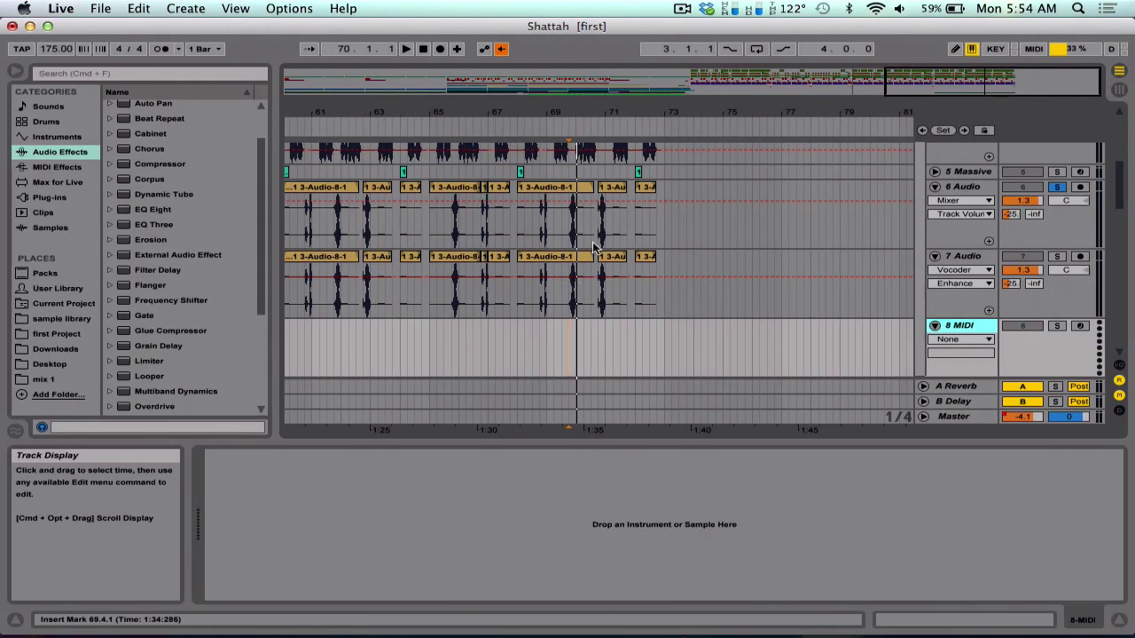
{"action": "left_click", "coordinate": [678, 10]}
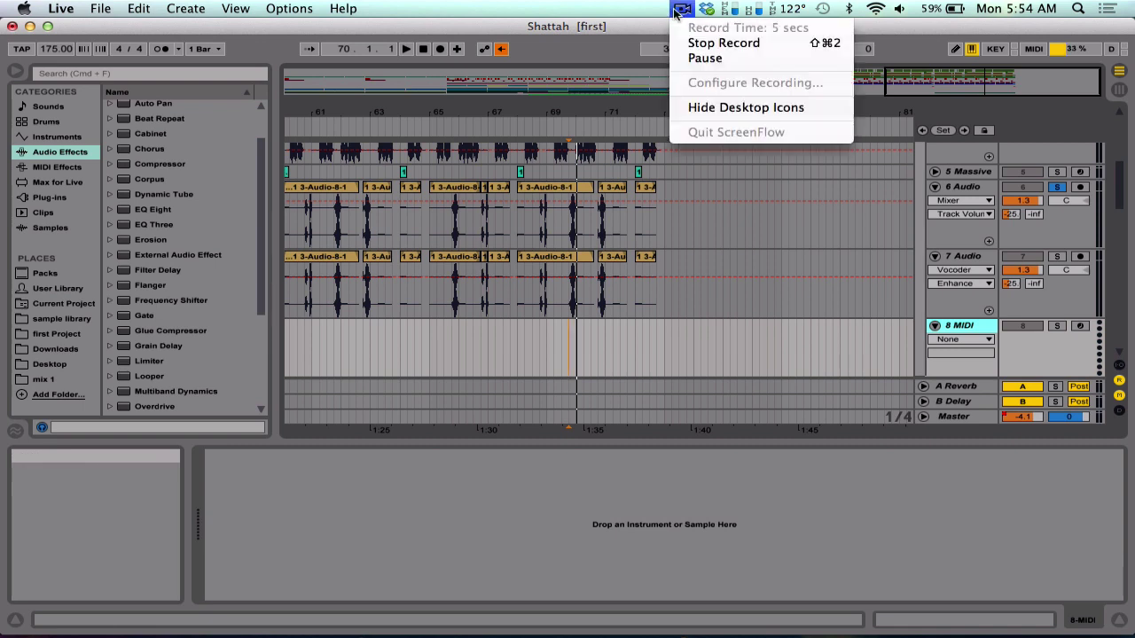
{"action": "left_click", "coordinate": [678, 10]}
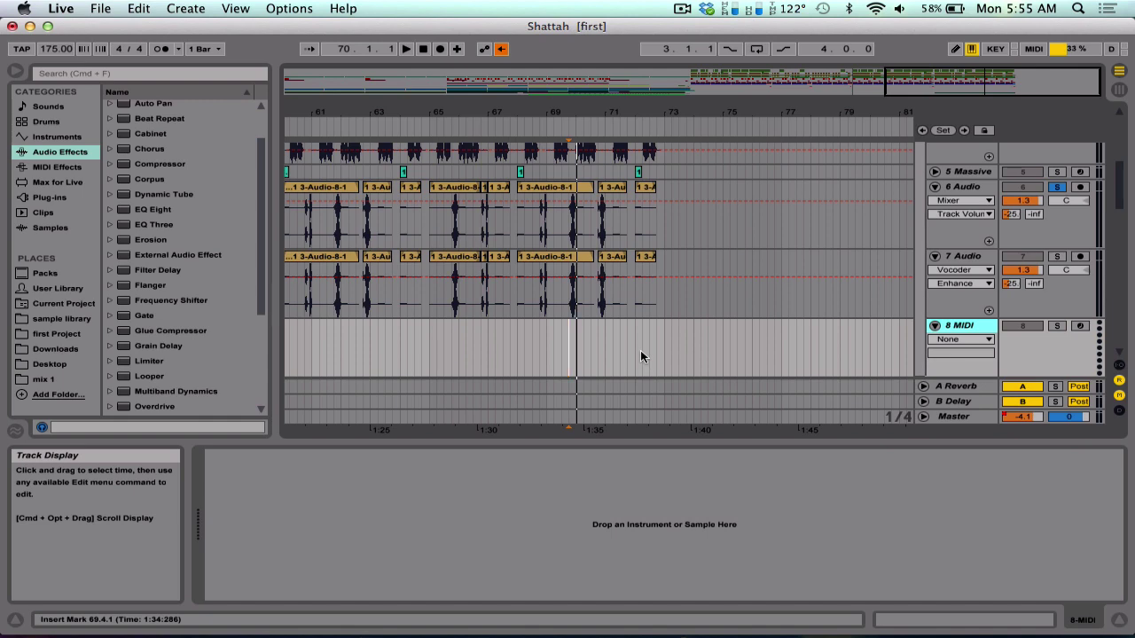
Play back the soloed track 6 Audio from 41.4.1 and from 49.1.1.
{"action": "scroll", "coordinate": [468, 316], "scroll_direction": "up", "scroll_amount": 3}
{"action": "scroll", "coordinate": [468, 316], "scroll_direction": "left", "scroll_amount": 3}
{"action": "scroll", "coordinate": [469, 315], "scroll_direction": "left", "scroll_amount": 10}
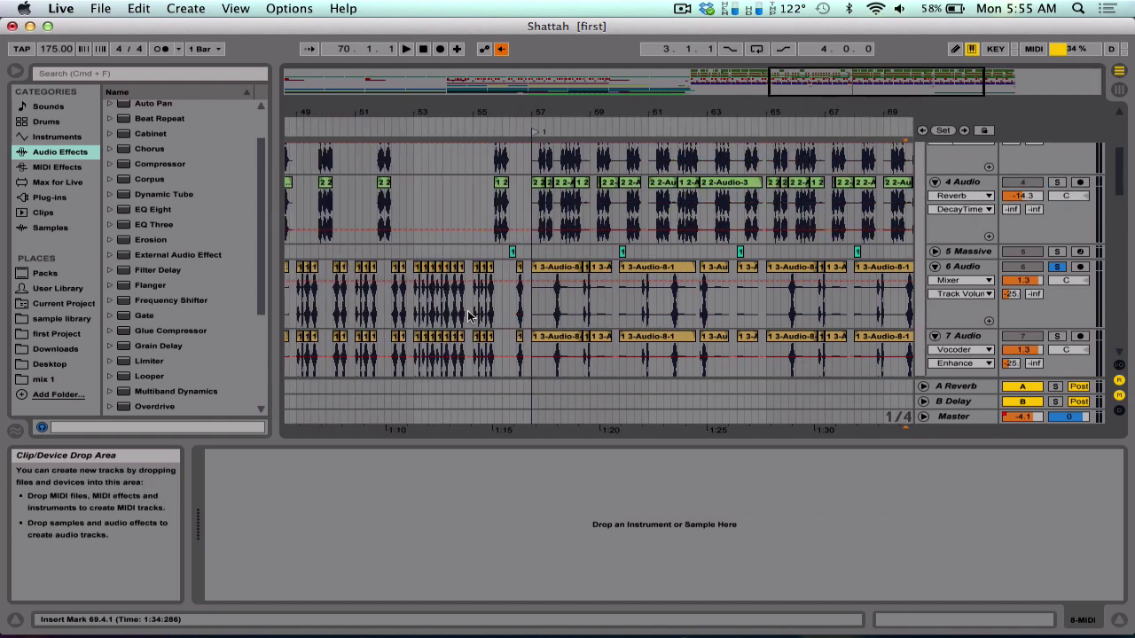
{"action": "scroll", "coordinate": [468, 316], "scroll_direction": "down", "scroll_amount": 1}
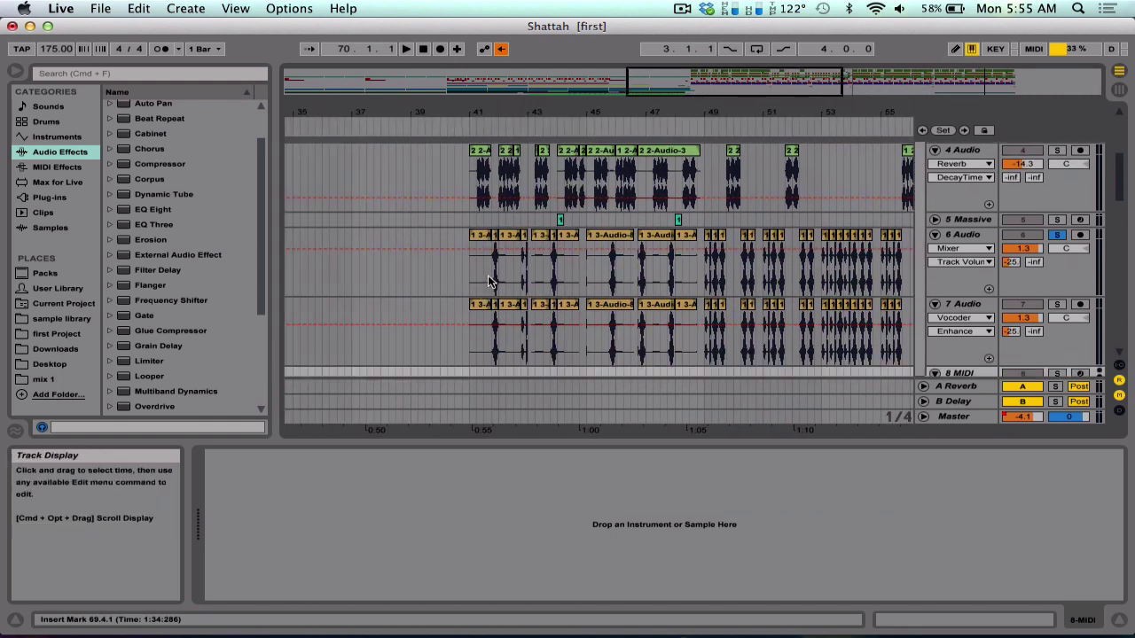
{"action": "left_click", "coordinate": [488, 274]}
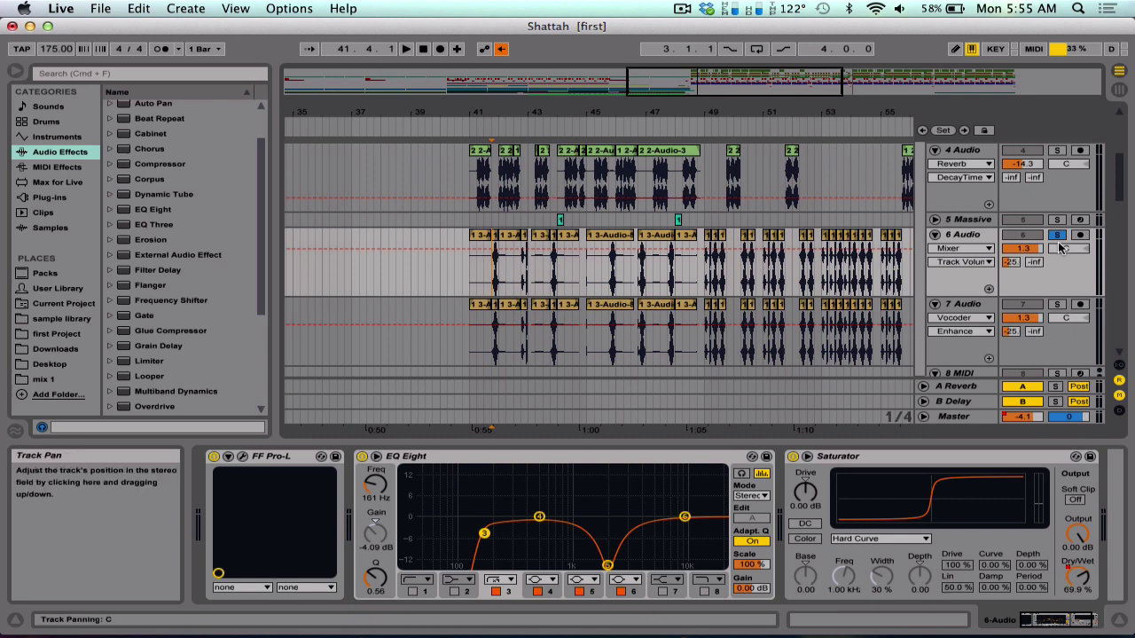
{"action": "key", "text": "space"}
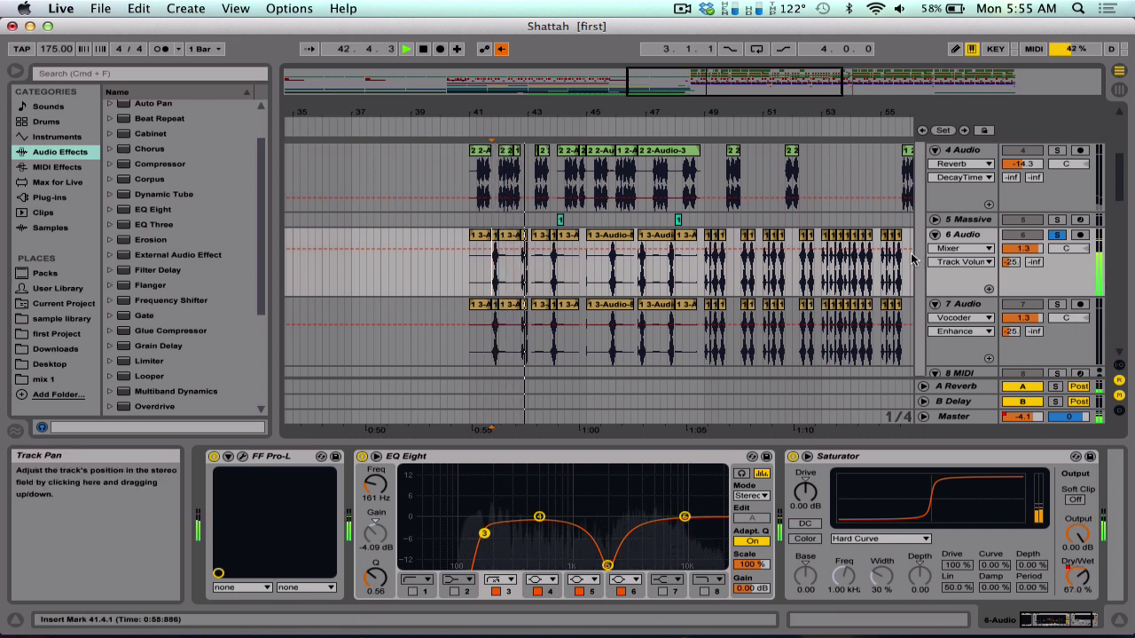
{"action": "left_click", "coordinate": [706, 266]}
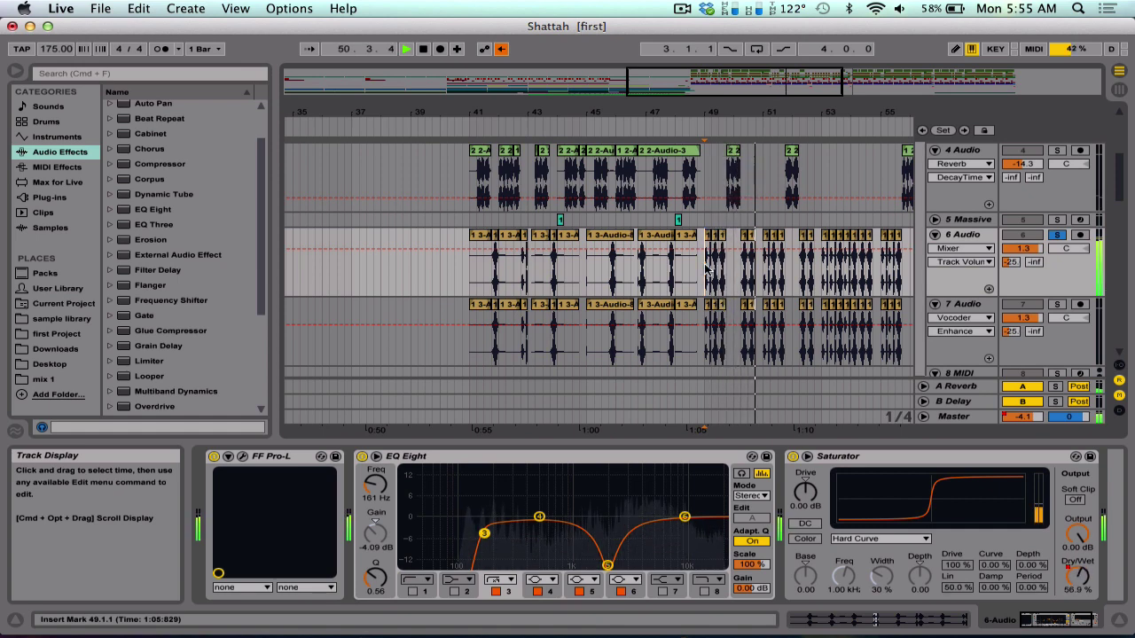
{"action": "key", "text": "space"}
Review the clips up to the end of the arrangement and display the device chain with the Vocoder on track 7 Audio.
{"action": "scroll", "coordinate": [707, 266], "scroll_direction": "right", "scroll_amount": 10}
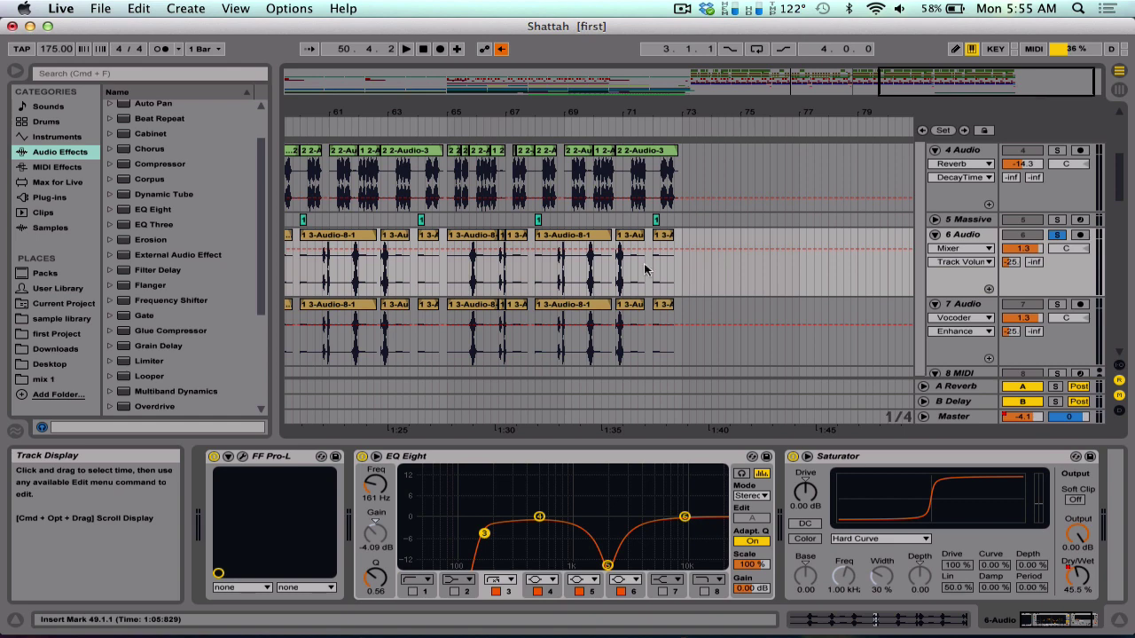
{"action": "scroll", "coordinate": [645, 270], "scroll_direction": "down", "scroll_amount": 2}
{"action": "scroll", "coordinate": [640, 269], "scroll_direction": "left", "scroll_amount": 9}
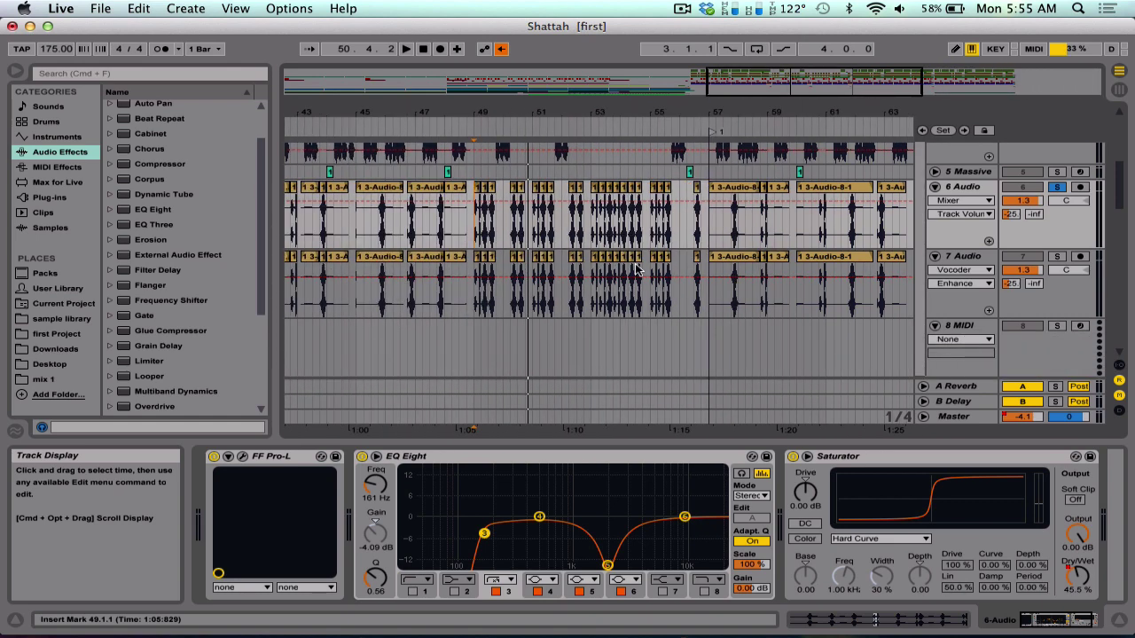
{"action": "scroll", "coordinate": [635, 271], "scroll_direction": "right", "scroll_amount": 6}
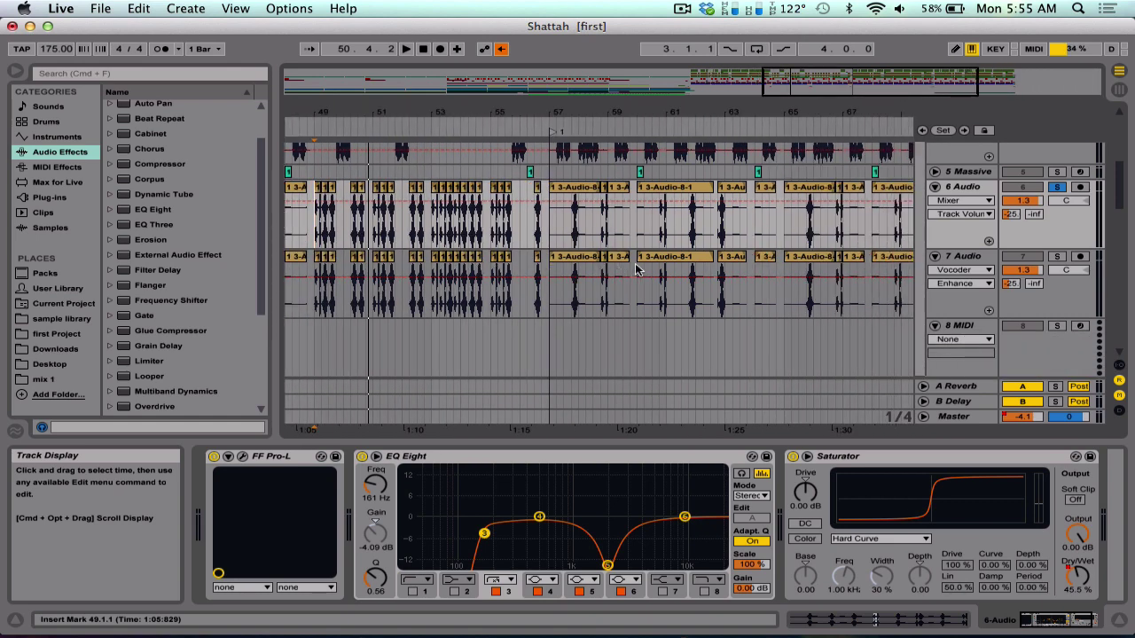
{"action": "scroll", "coordinate": [635, 270], "scroll_direction": "right", "scroll_amount": 3}
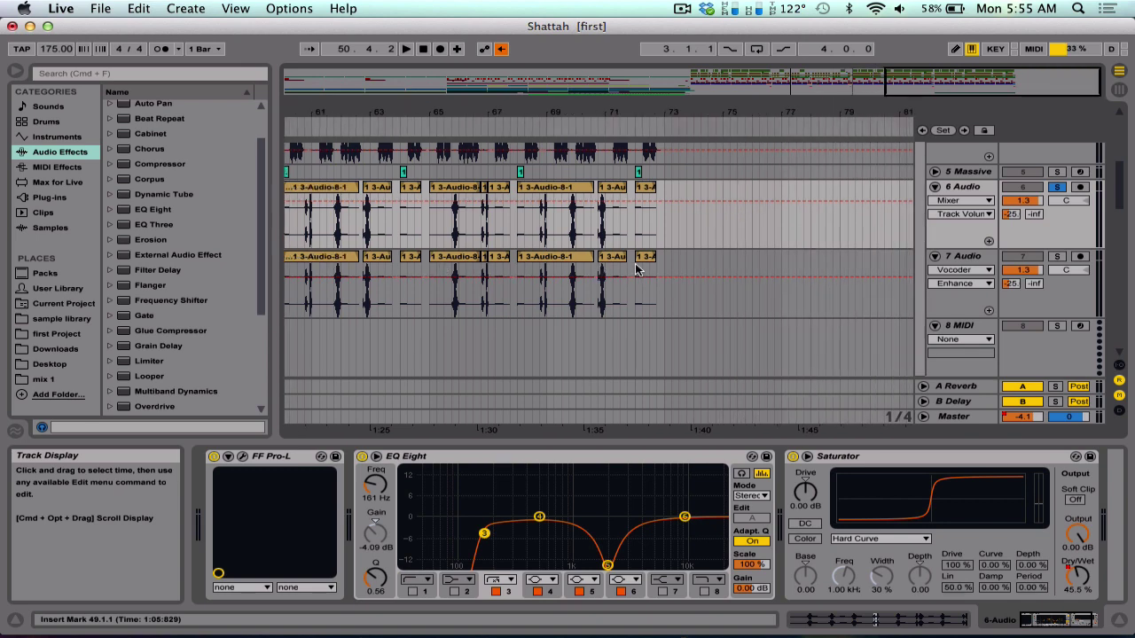
{"action": "left_click", "coordinate": [595, 272]}
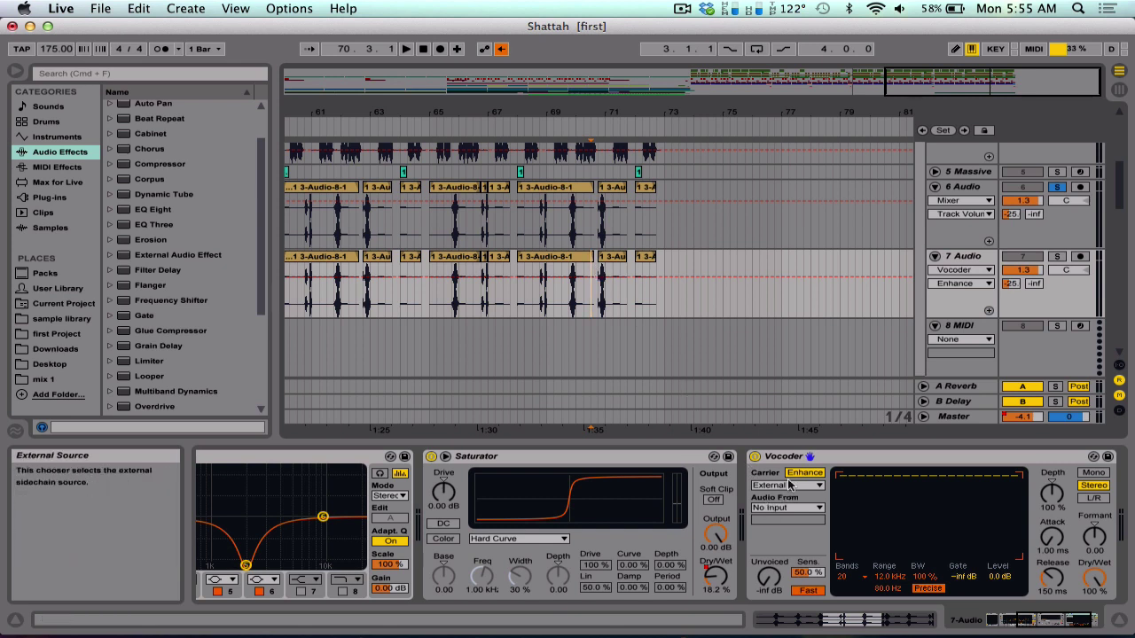
Load the SUBWOOFAH.adg instrument preset onto the empty track 8 MIDI and close its Massive and CamelPhat windows.
{"action": "left_click", "coordinate": [56, 169]}
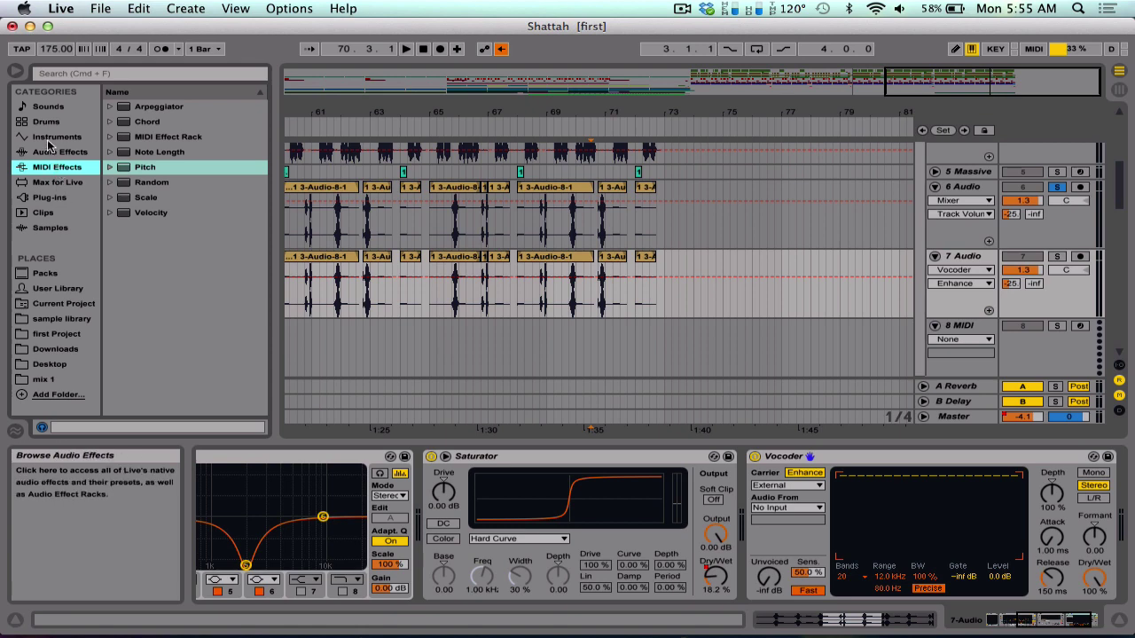
{"action": "left_click", "coordinate": [49, 138]}
{"action": "left_click", "coordinate": [49, 152]}
{"action": "left_click", "coordinate": [48, 197]}
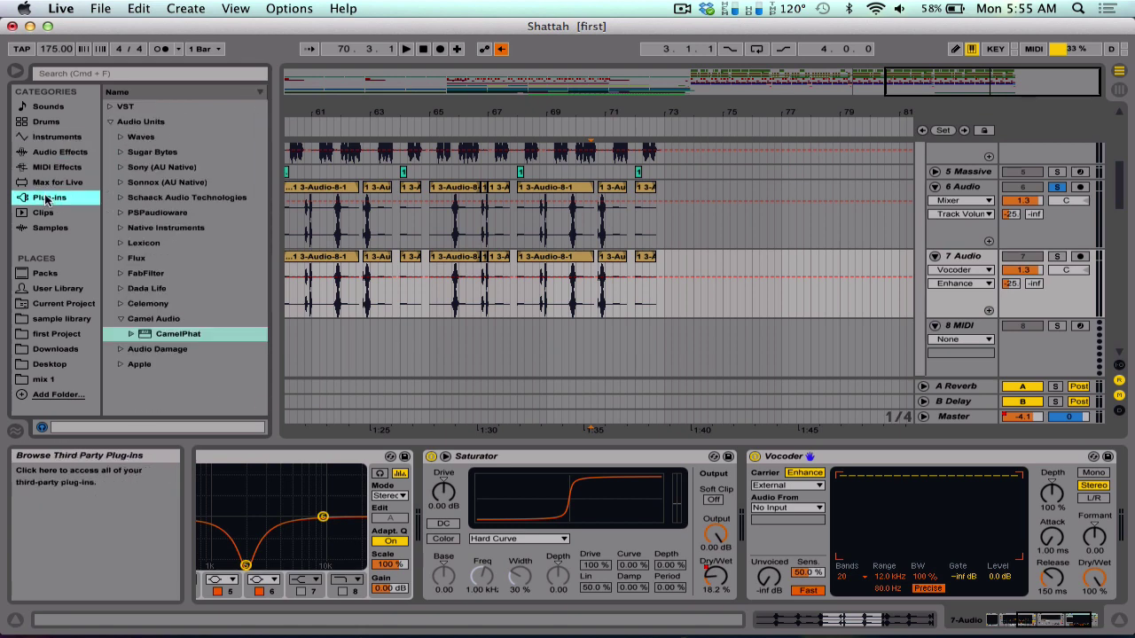
{"action": "left_click", "coordinate": [55, 137]}
{"action": "scroll", "coordinate": [149, 221], "scroll_direction": "down", "scroll_amount": 5}
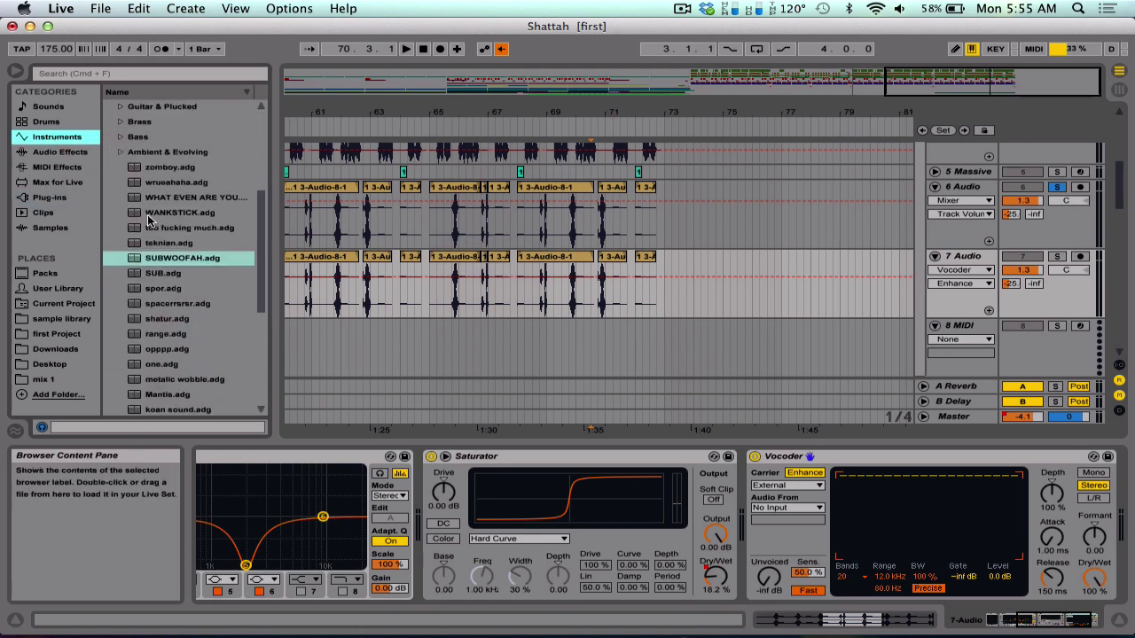
{"action": "left_click_drag", "start_coordinate": [160, 255], "coordinate": [959, 335]}
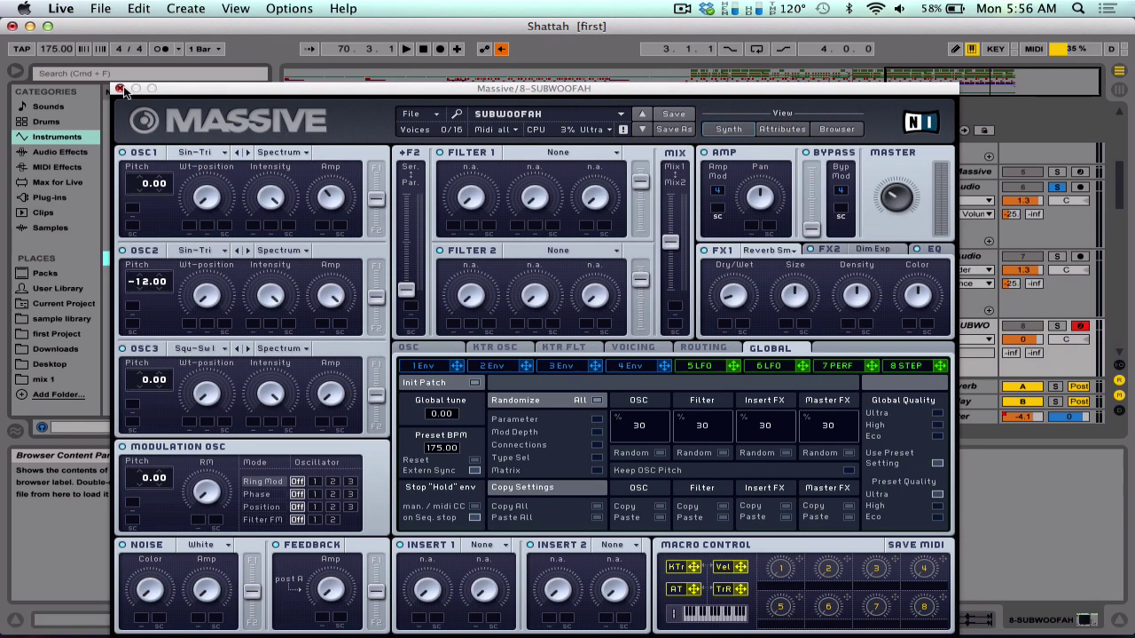
{"action": "left_click", "coordinate": [119, 89]}
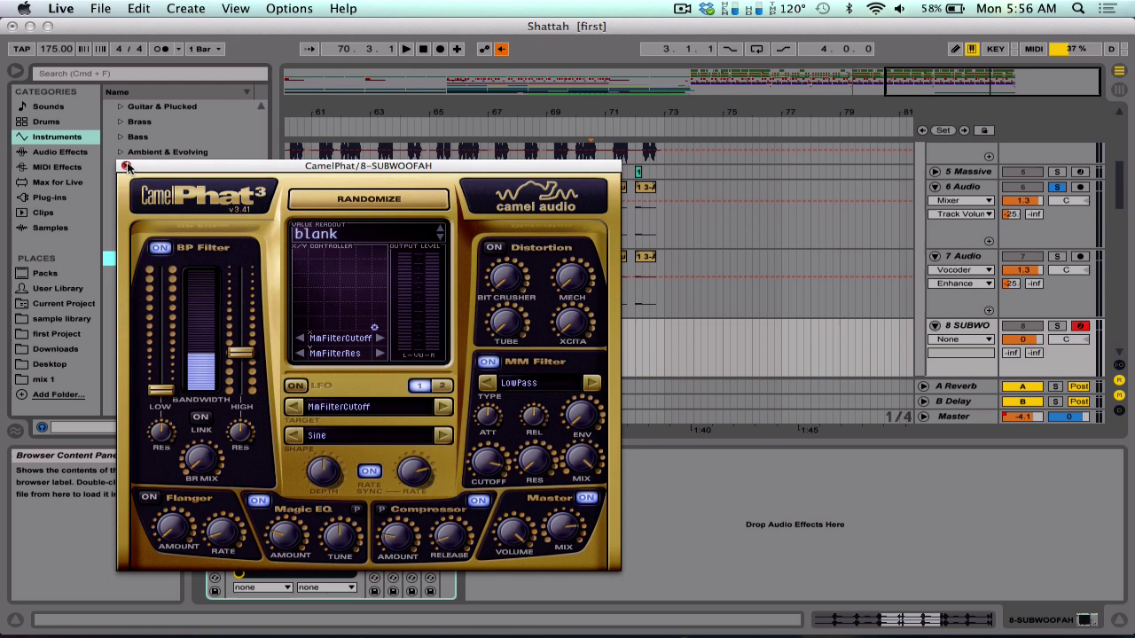
{"action": "left_click", "coordinate": [126, 167]}
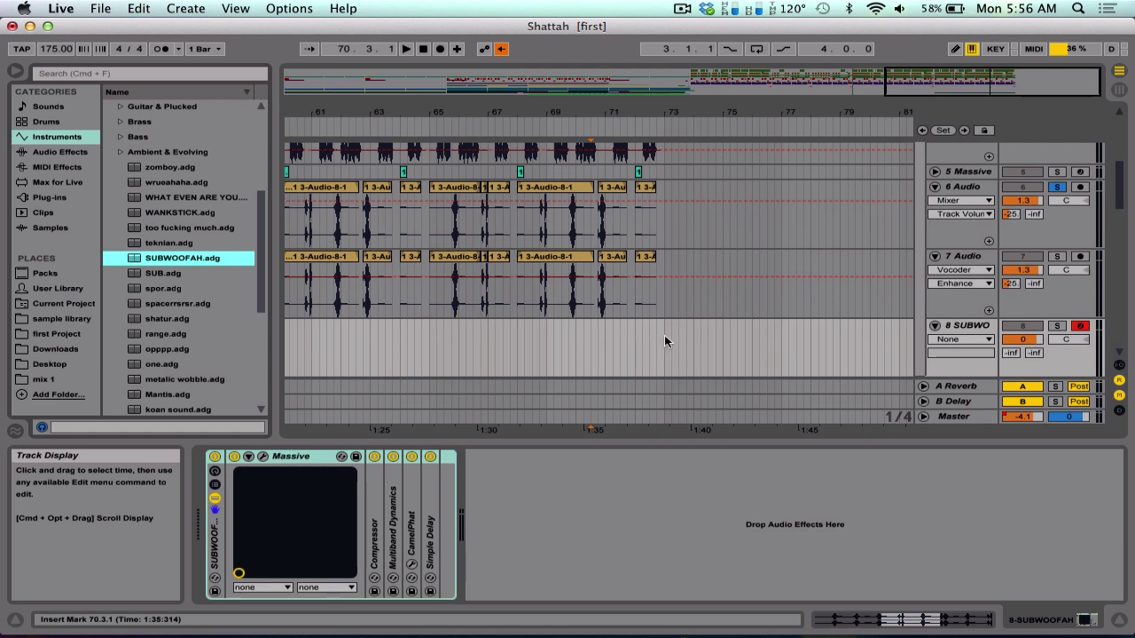
Insert a four-bar MIDI clip at bar 73 on the SUBWOOFAH track and fill its whole length with one A3 note.
{"action": "left_click_drag", "start_coordinate": [663, 341], "coordinate": [817, 341]}
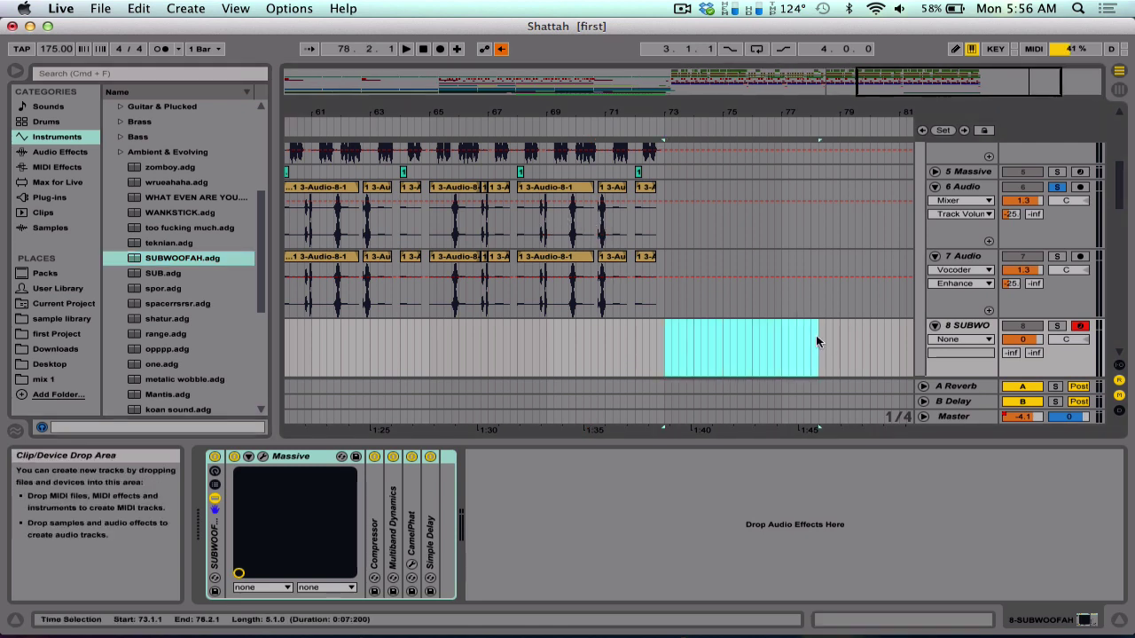
{"action": "key", "text": "super+shift+m"}
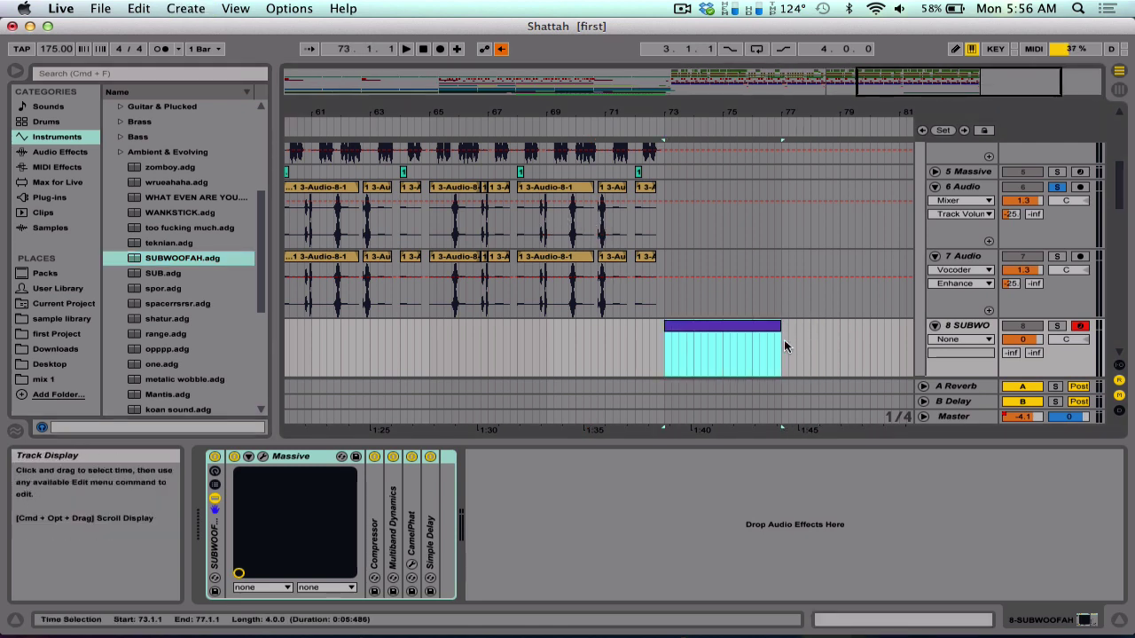
{"action": "left_click", "coordinate": [736, 334]}
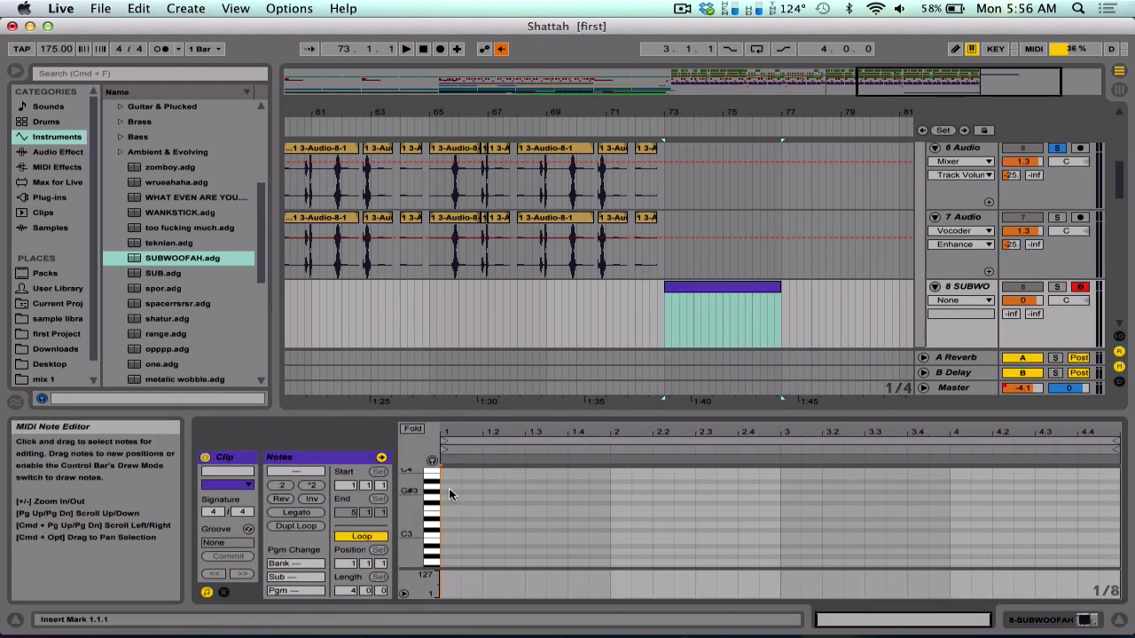
{"action": "left_click_drag", "start_coordinate": [449, 487], "coordinate": [1115, 488]}
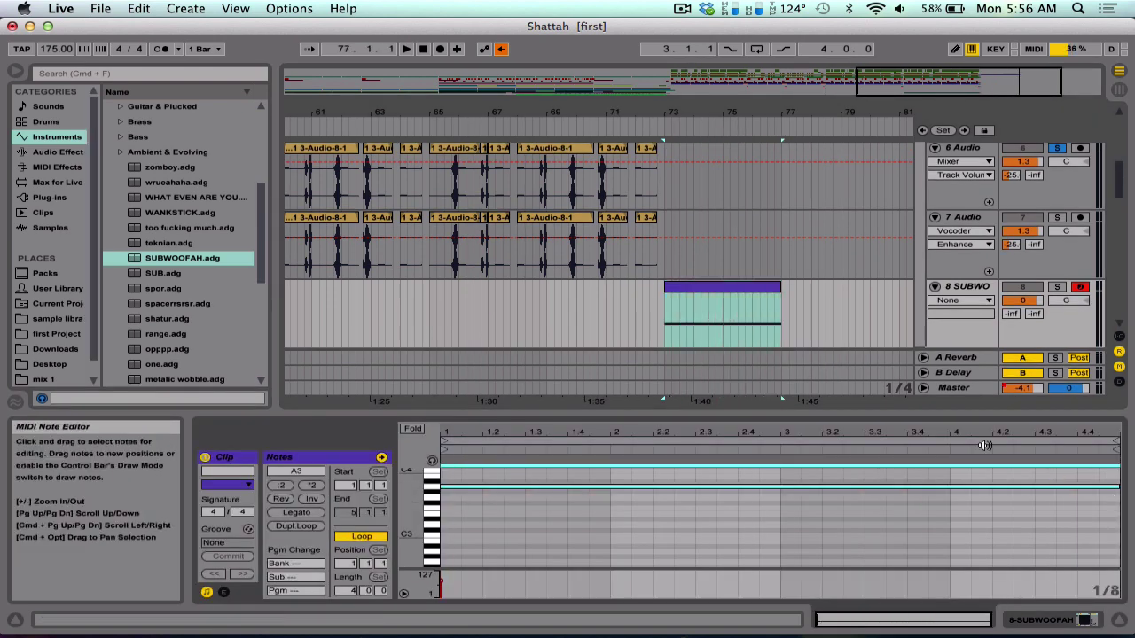
{"action": "key", "text": "super+alt+l"}
{"action": "left_click", "coordinate": [708, 289]}
Consolidate the chopped clips on track 6 Audio from 53.1.1 to 54.4.1 into one clip and copy it.
{"action": "scroll", "coordinate": [704, 291], "scroll_direction": "up", "scroll_amount": 2}
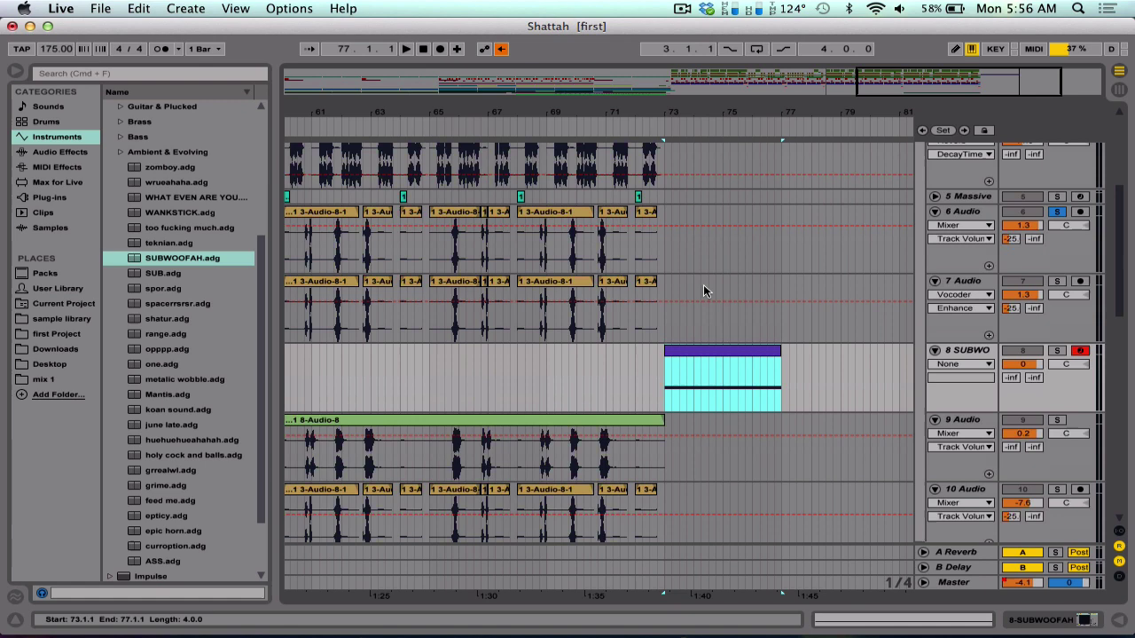
{"action": "scroll", "coordinate": [703, 291], "scroll_direction": "left", "scroll_amount": 10}
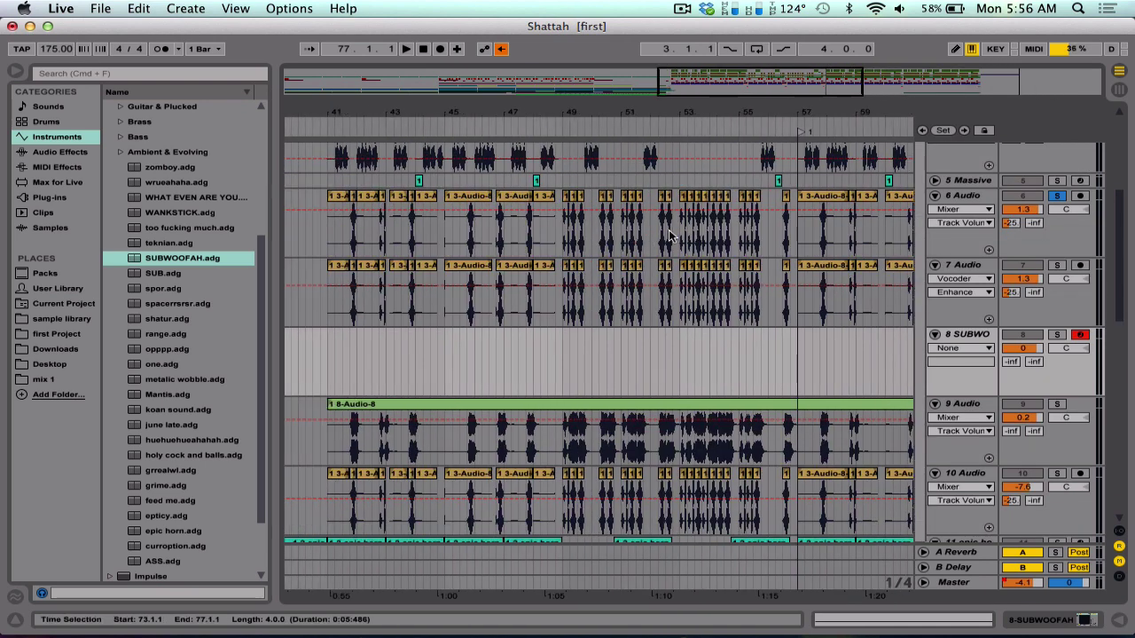
{"action": "left_click_drag", "start_coordinate": [679, 232], "coordinate": [726, 232]}
{"action": "key", "text": "super+j"}
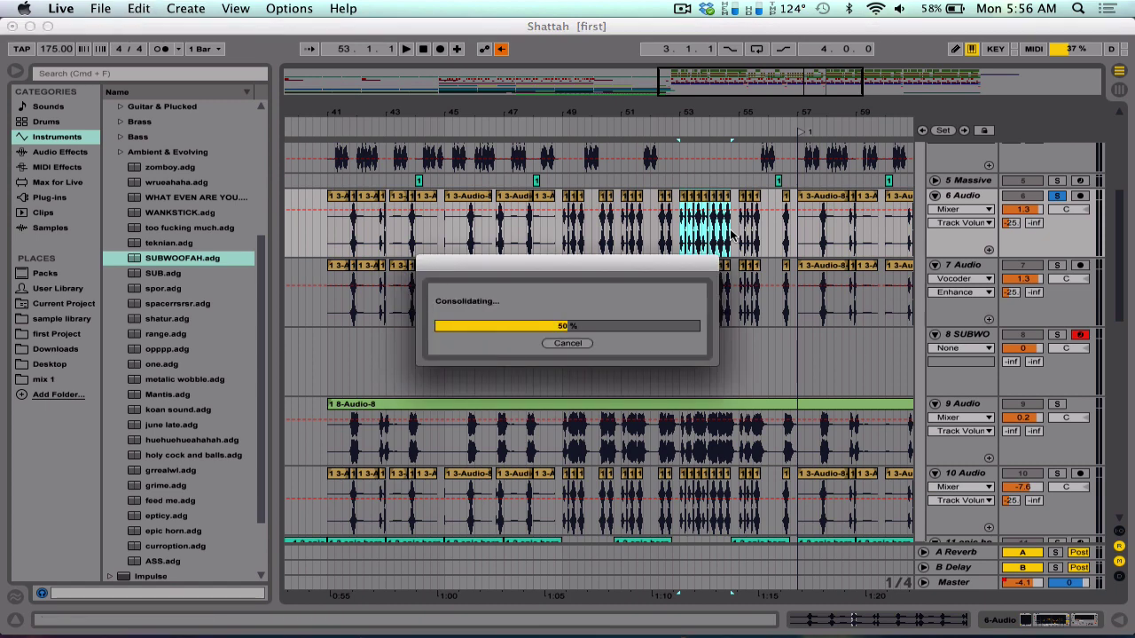
Move the SUBWOOFAH MIDI clip to bar 77 and place two consecutive copies of the consolidated clip on track 7 Audio from that bar.
{"action": "scroll", "coordinate": [710, 197], "scroll_direction": "right", "scroll_amount": 10}
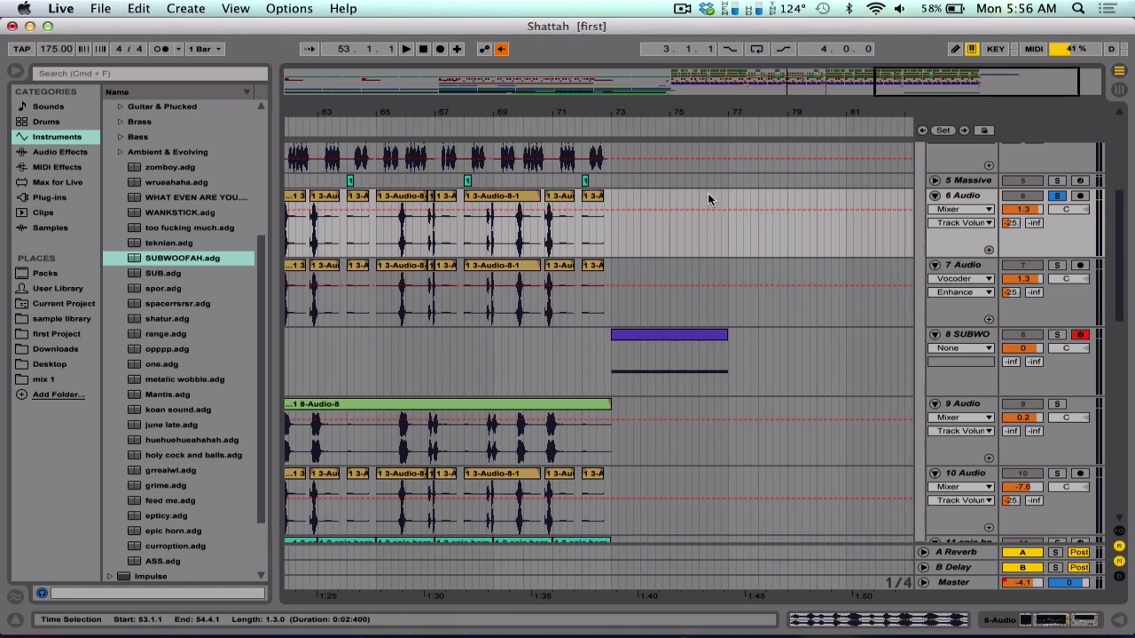
{"action": "mouse_move", "coordinate": [648, 348]}
{"action": "left_mouse_down"}
{"action": "mouse_move", "coordinate": [657, 337]}
{"action": "mouse_move", "coordinate": [766, 339]}
{"action": "left_mouse_up"}
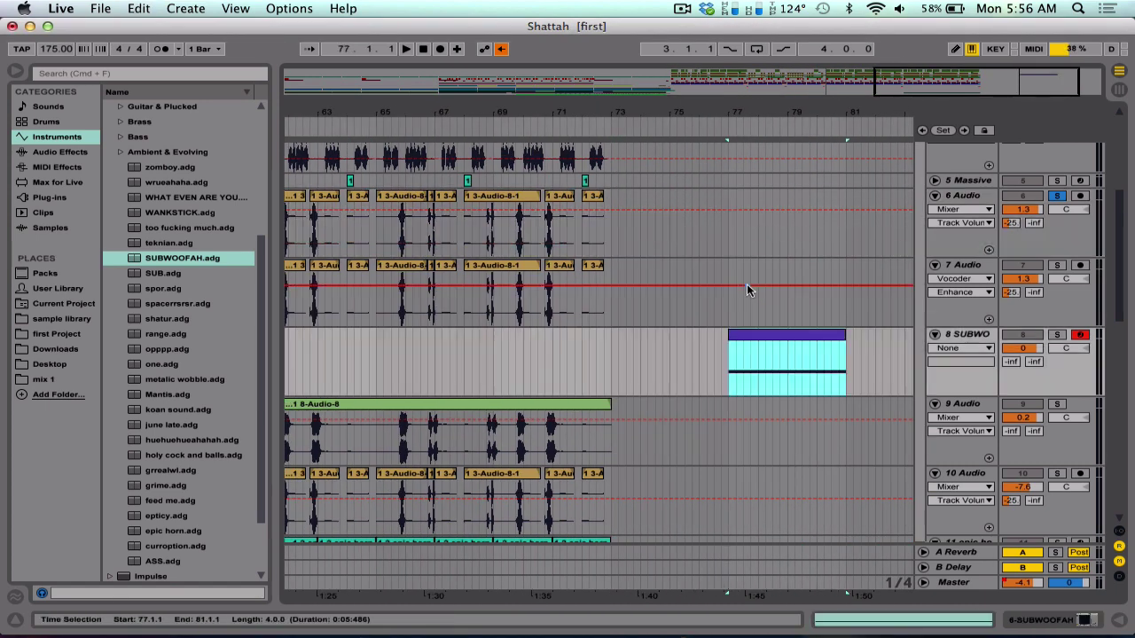
{"action": "left_click", "coordinate": [726, 268]}
{"action": "key", "text": "super+v"}
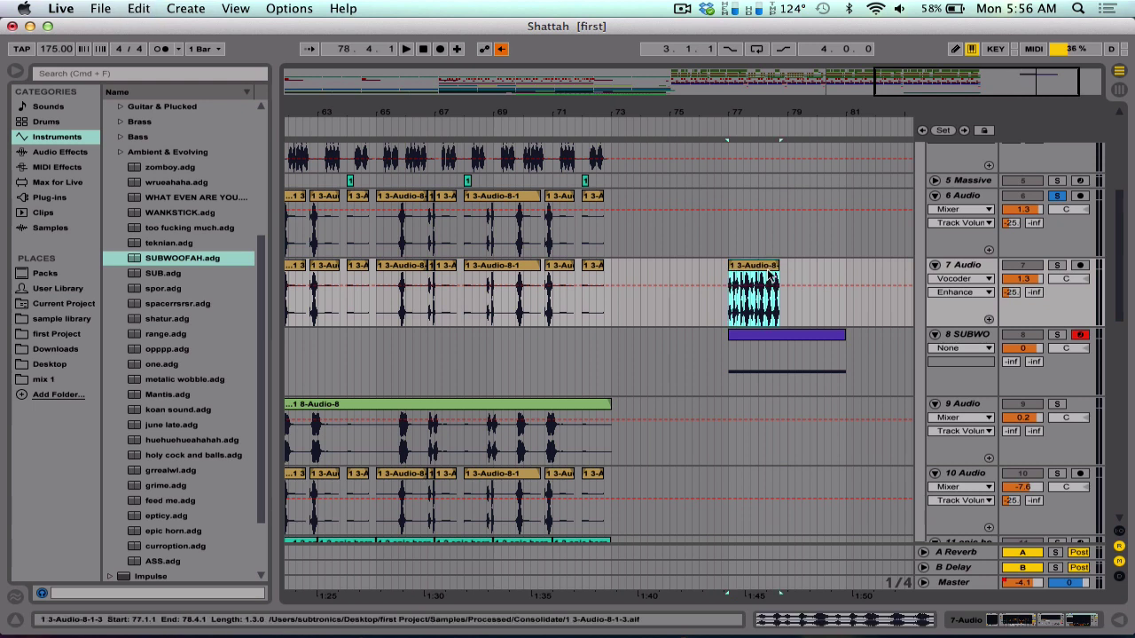
{"action": "key", "text": "super+d"}
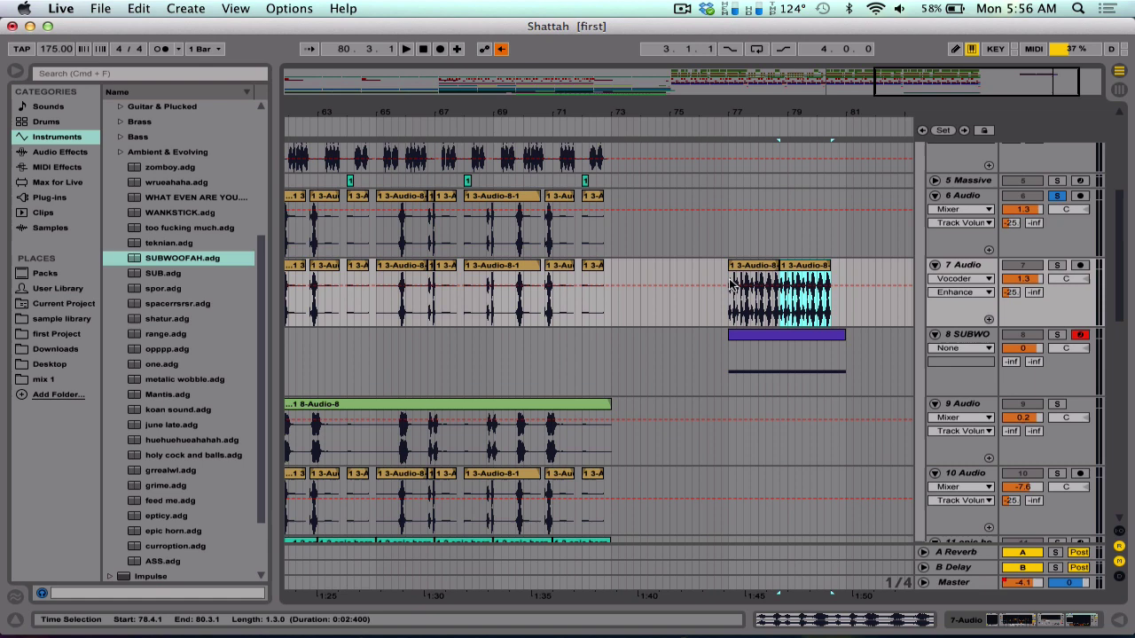
Set the Vocoder's Depth on track 7 Audio to 200 % and play the new section from bar 77.
{"action": "left_click", "coordinate": [725, 308]}
{"action": "left_click", "coordinate": [730, 305]}
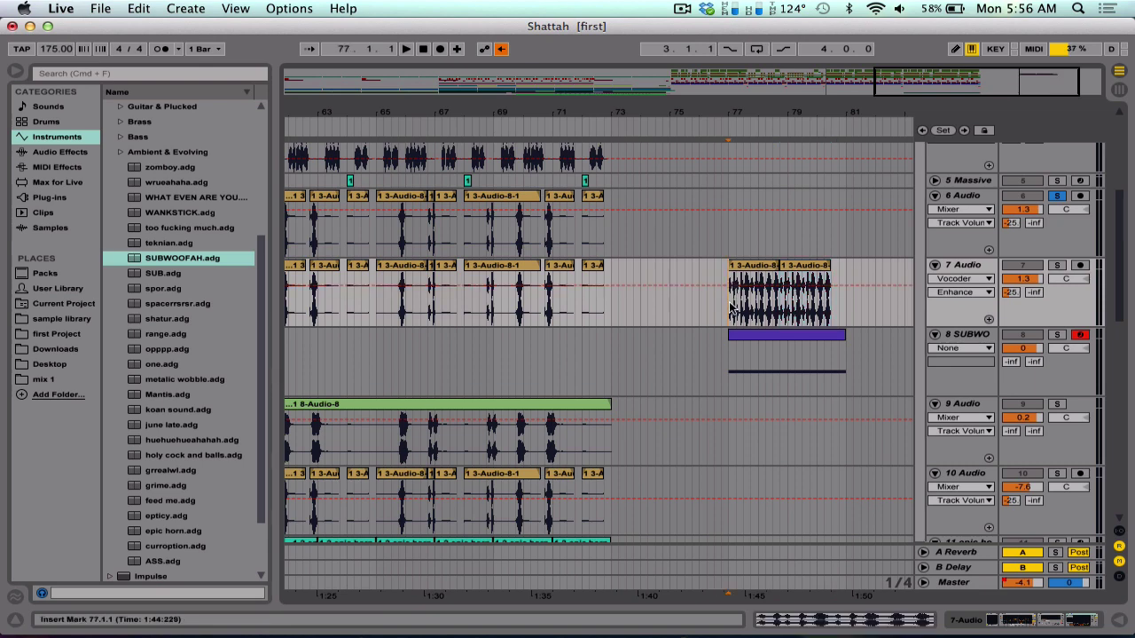
{"action": "key", "text": "shift+Tab"}
{"action": "scroll", "coordinate": [838, 513], "scroll_direction": "right", "scroll_amount": 3}
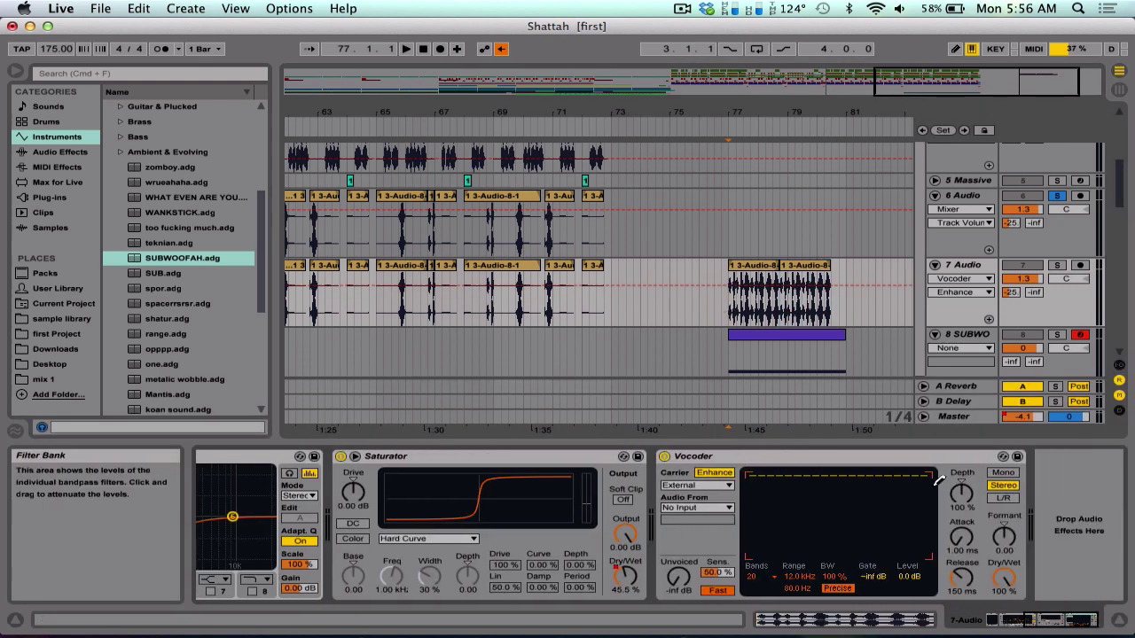
{"action": "left_click_drag", "start_coordinate": [955, 496], "coordinate": [956, 461]}
{"action": "key", "text": "space"}
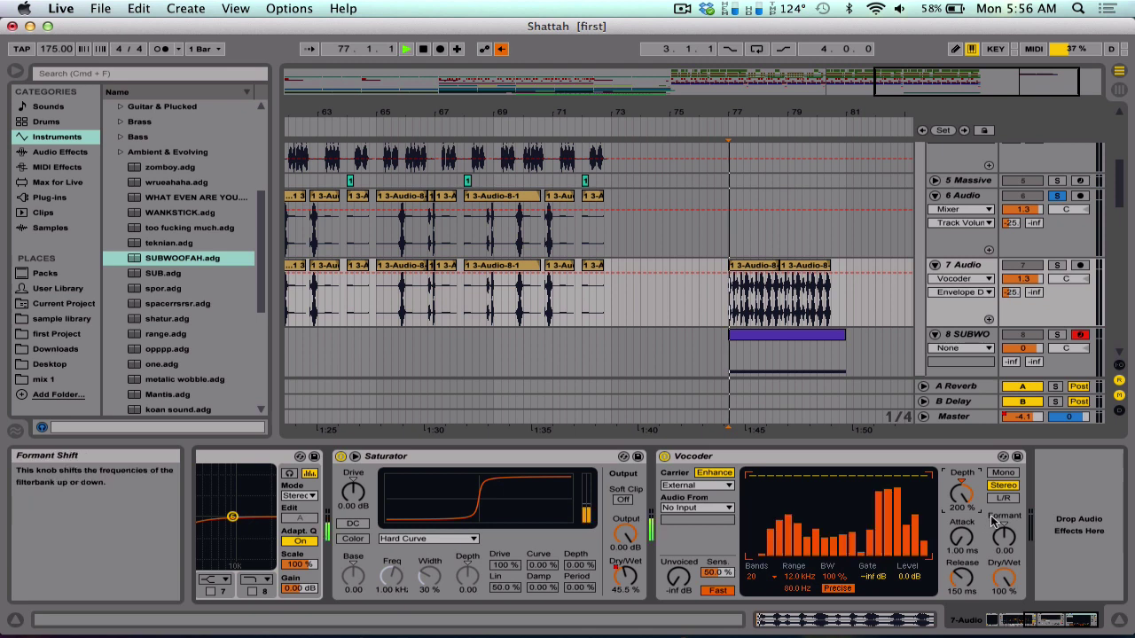
{"action": "key", "text": "space"}
Try the Vocoder's Formant at -9.56 and play the section from bar 77.
{"action": "mouse_move", "coordinate": [1004, 536]}
{"action": "left_mouse_down"}
{"action": "mouse_move", "coordinate": [1003, 496]}
{"action": "mouse_move", "coordinate": [1004, 546]}
{"action": "left_mouse_up"}
{"action": "key", "text": "space"}
{"action": "key", "text": "space"}
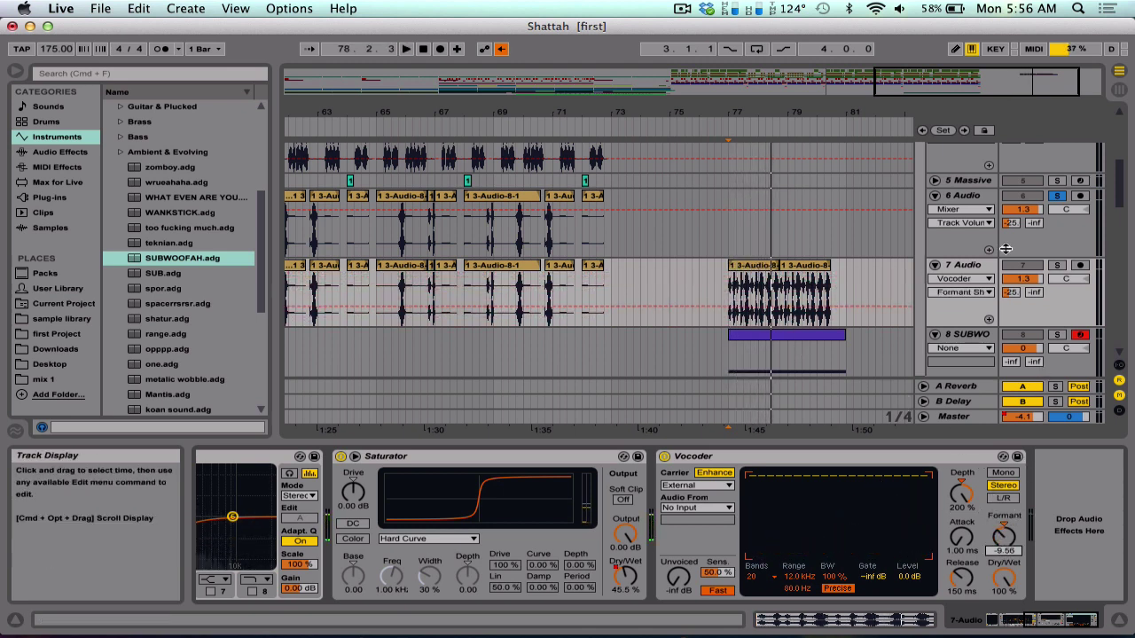
Turn off solo on track 6 Audio and set the Vocoder's Formant to 17.8 while playing from bar 77.
{"action": "left_click", "coordinate": [1057, 196]}
{"action": "key", "text": "space"}
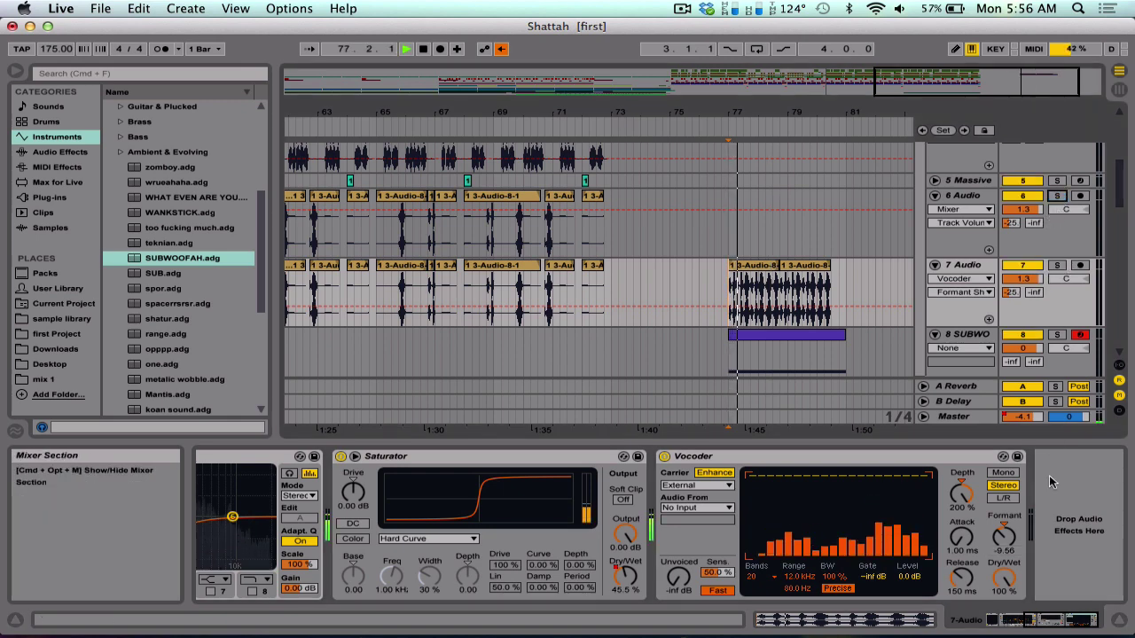
{"action": "left_click_drag", "start_coordinate": [1004, 536], "coordinate": [1006, 519]}
{"action": "key", "text": "space"}
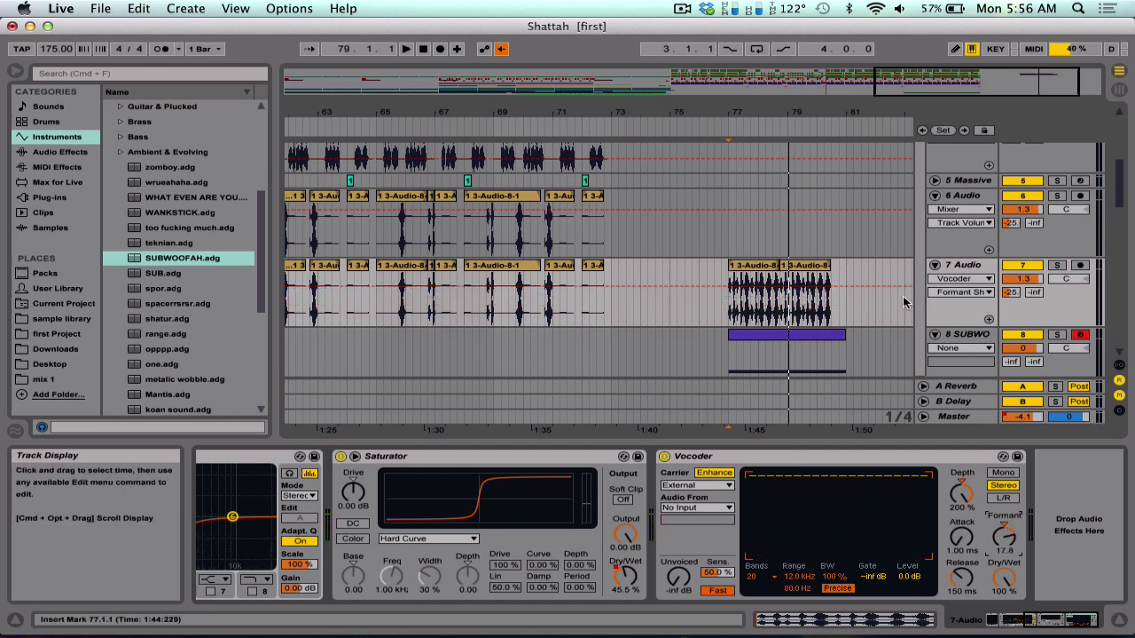
Open the SUBWOOFAH MIDI clip at bar 77 and draw an A3 note from 1.1.1 to 4.4.1.
{"action": "double_click", "coordinate": [748, 335]}
{"action": "left_click", "coordinate": [450, 486]}
{"action": "double_click", "coordinate": [450, 487]}
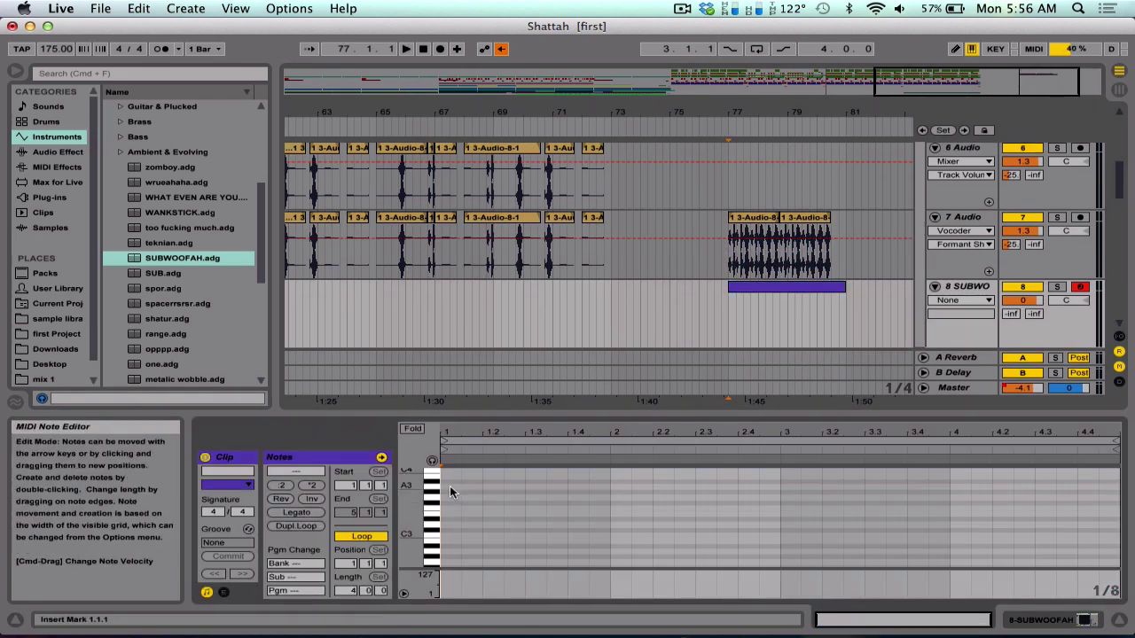
{"action": "double_click", "coordinate": [451, 487]}
{"action": "left_click_drag", "start_coordinate": [460, 487], "coordinate": [1077, 453]}
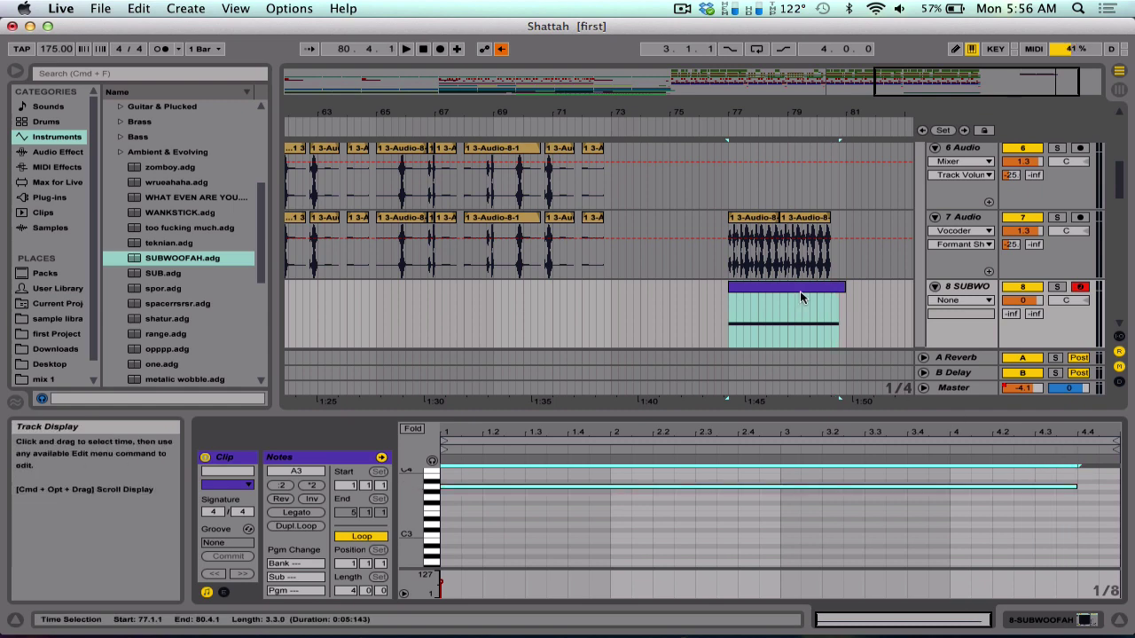
Set the track volumes to -18.9 dB for 8 SUBWOOFAH and 6.0 dB for 7 Audio, playing the section around bar 77.
{"action": "left_click", "coordinate": [721, 256]}
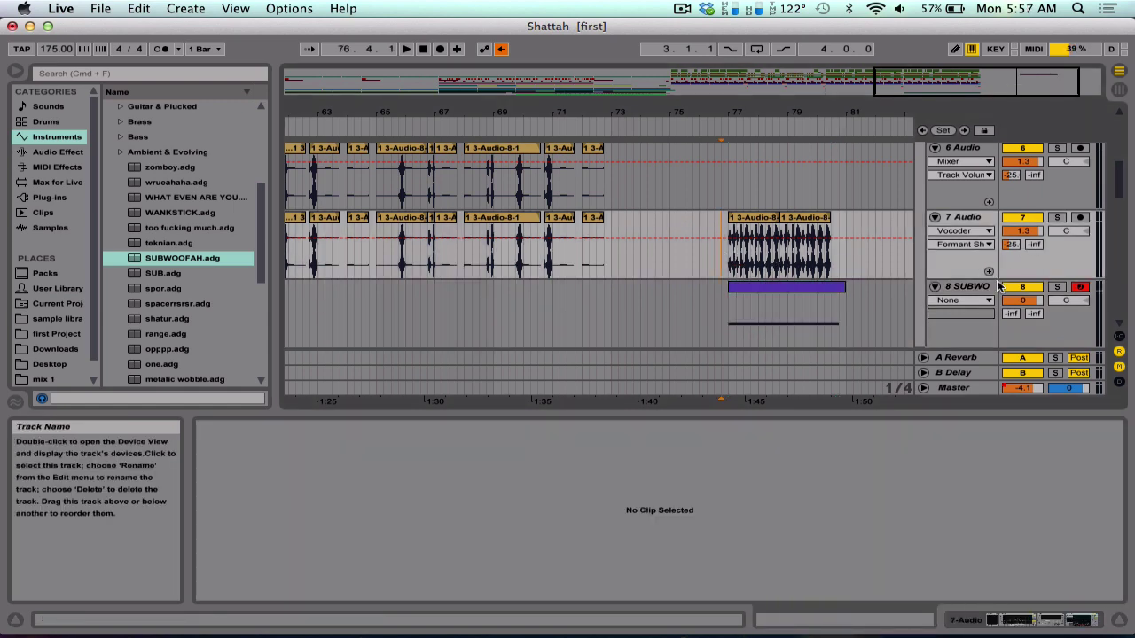
{"action": "left_click_drag", "start_coordinate": [1022, 300], "coordinate": [1022, 337]}
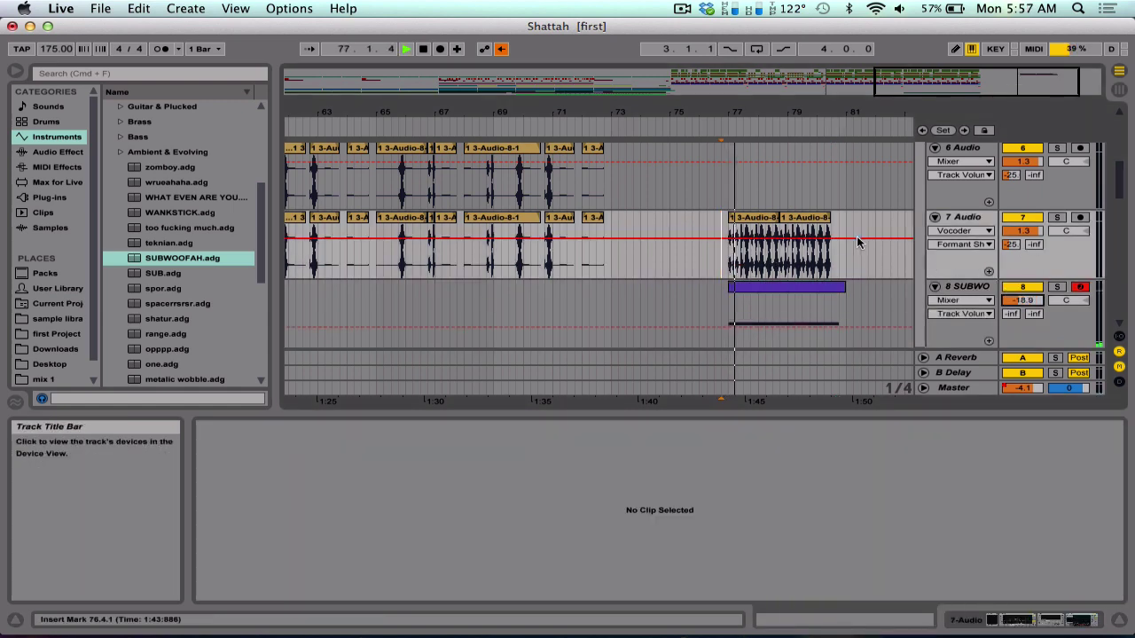
{"action": "left_click", "coordinate": [823, 232]}
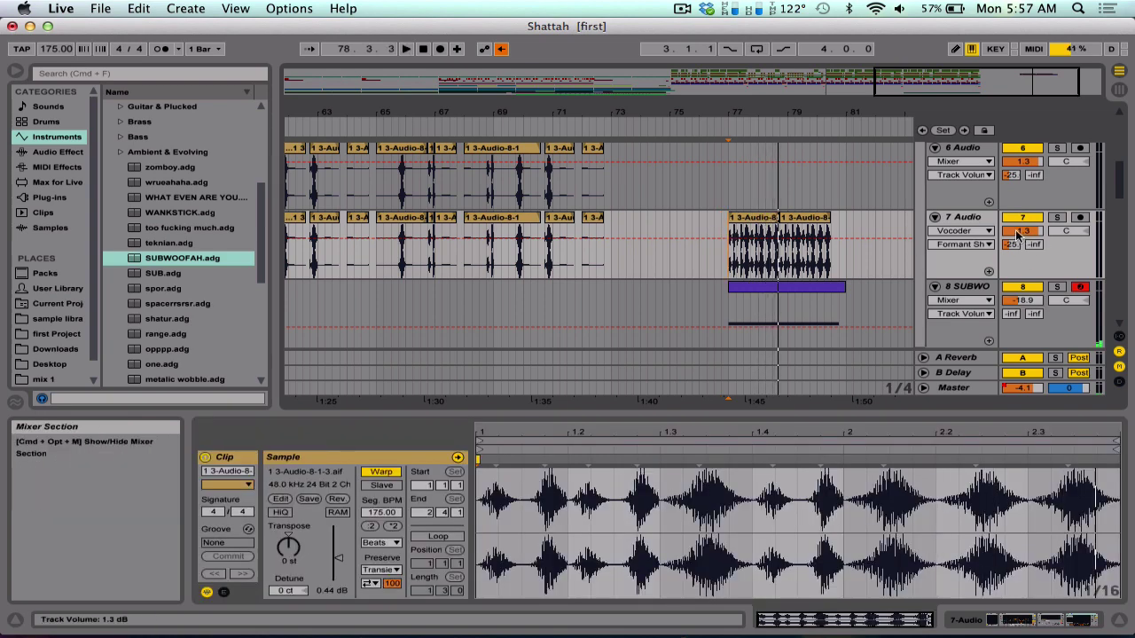
{"action": "key", "text": "space"}
{"action": "left_click_drag", "start_coordinate": [1021, 231], "coordinate": [1021, 202]}
{"action": "key", "text": "space"}
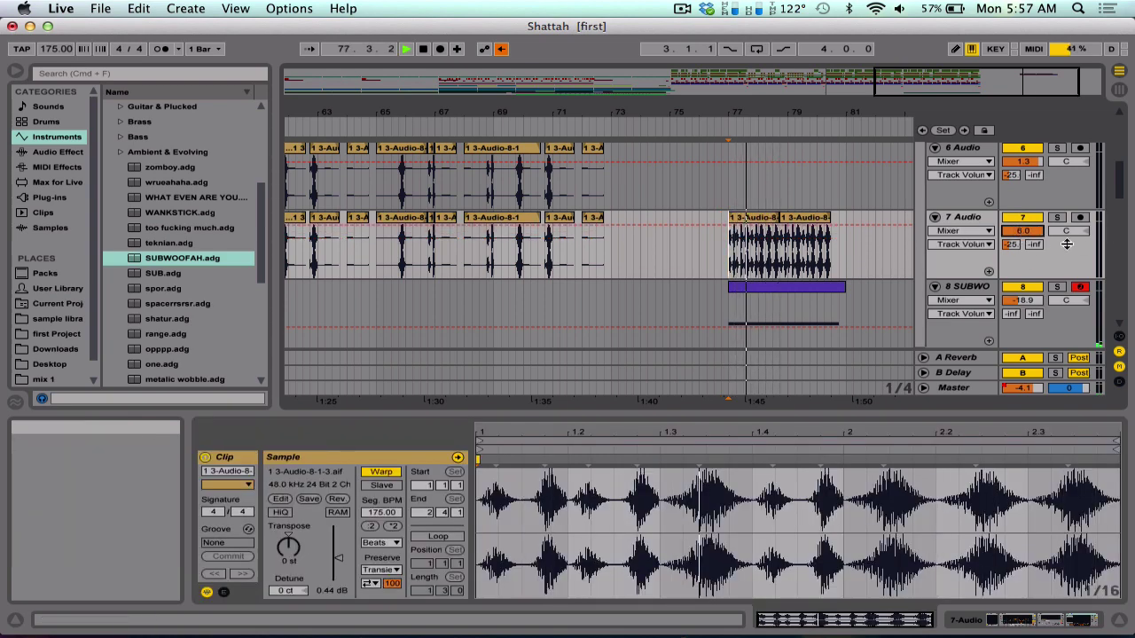
{"action": "key", "text": "space"}
Lower the SUBWOOFAH clip's A3 note octave by octave down to C-2, playing the section between changes.
{"action": "left_click", "coordinate": [794, 293]}
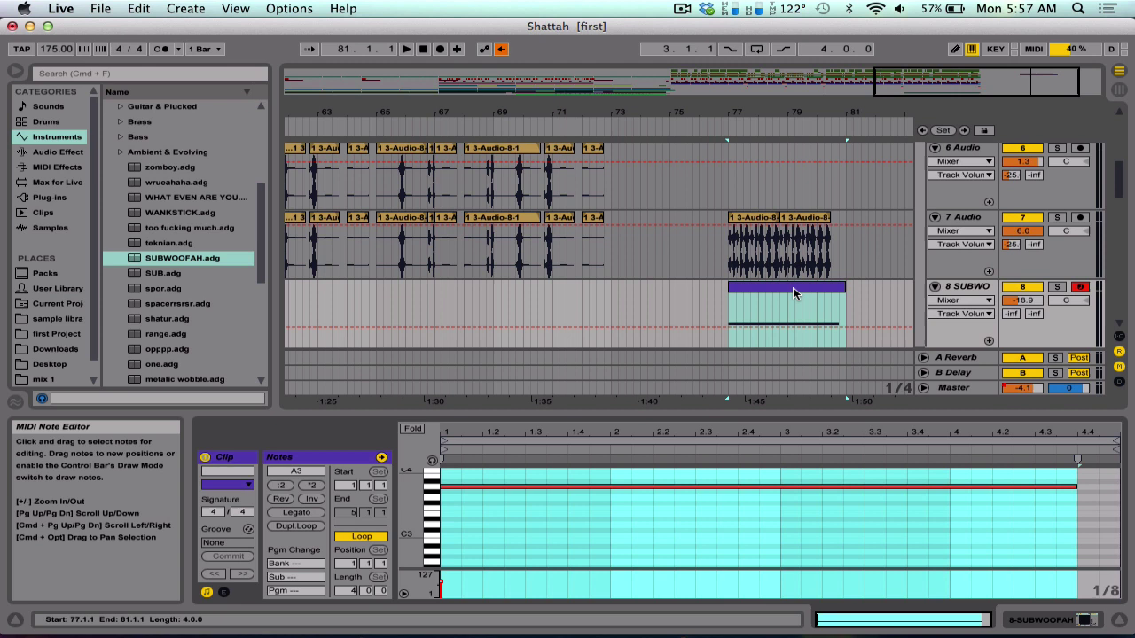
{"action": "left_click", "coordinate": [448, 485]}
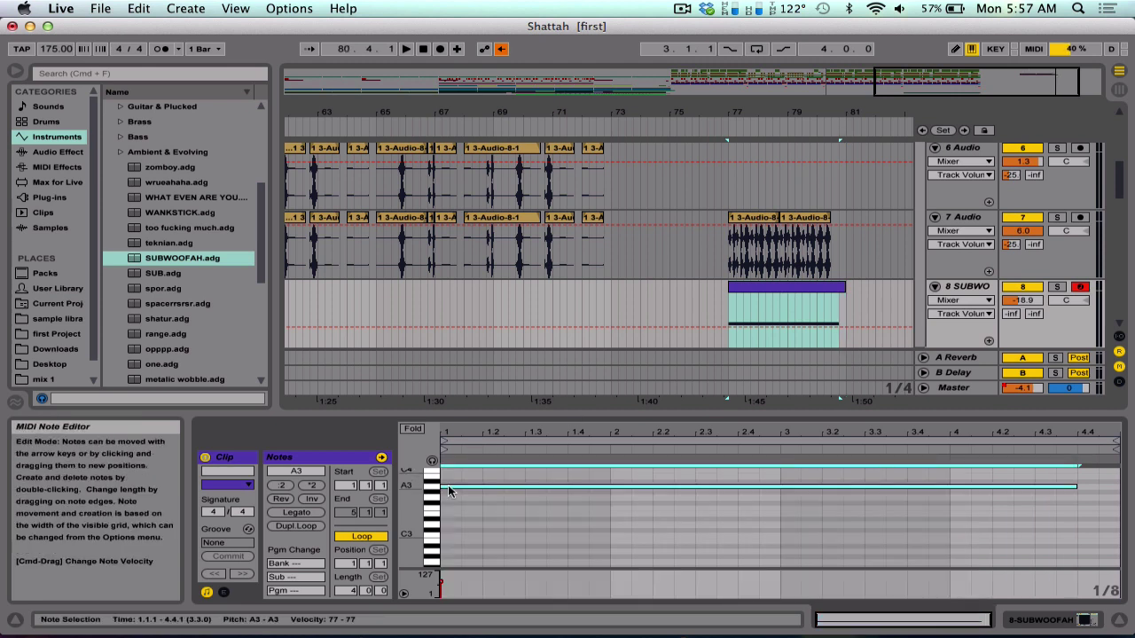
{"action": "key", "text": "shift+Down"}
{"action": "key", "text": "space"}
{"action": "key", "text": "shift+Down"}
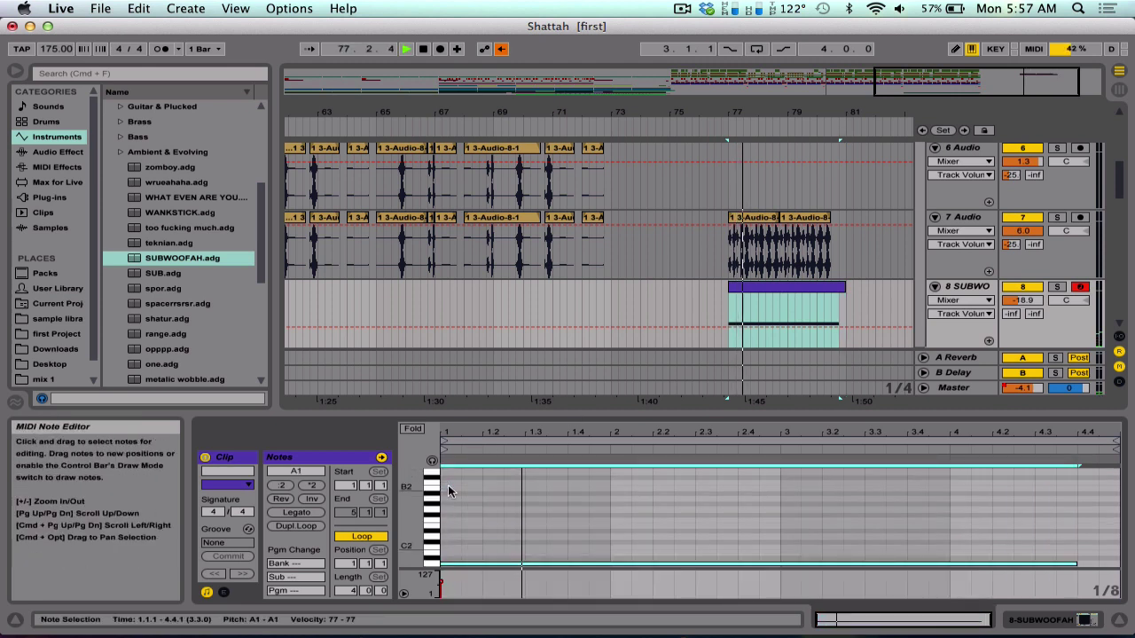
{"action": "key", "text": "space"}
{"action": "key", "text": "shift+Down"}
{"action": "key", "text": "space"}
{"action": "key", "text": "space"}
{"action": "key", "text": "shift+Down"}
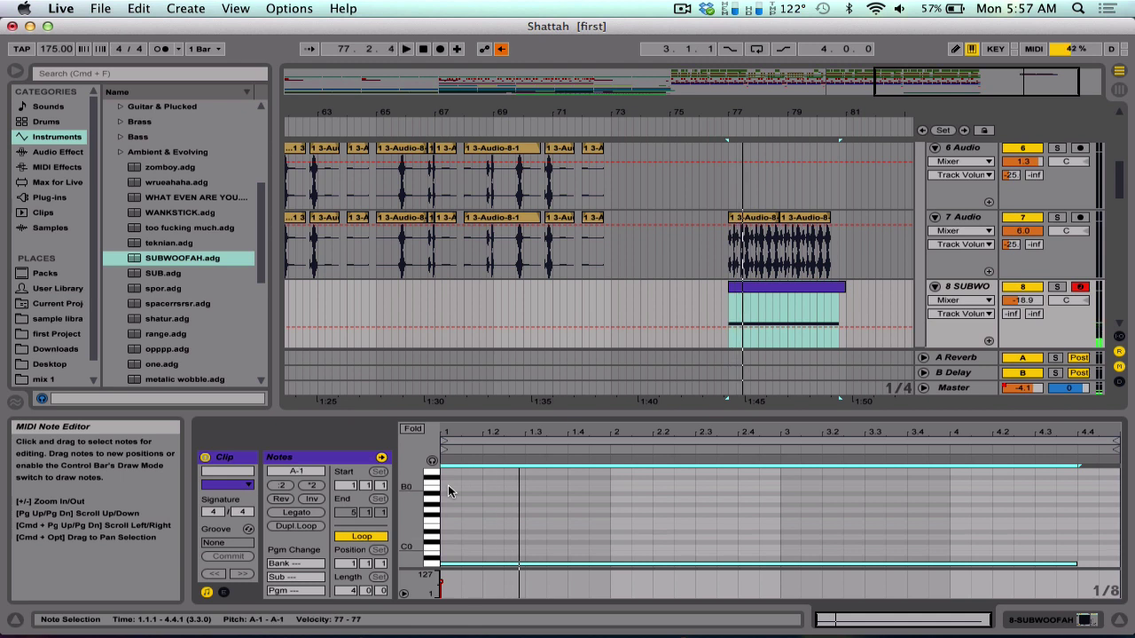
{"action": "key", "text": "shift+Down"}
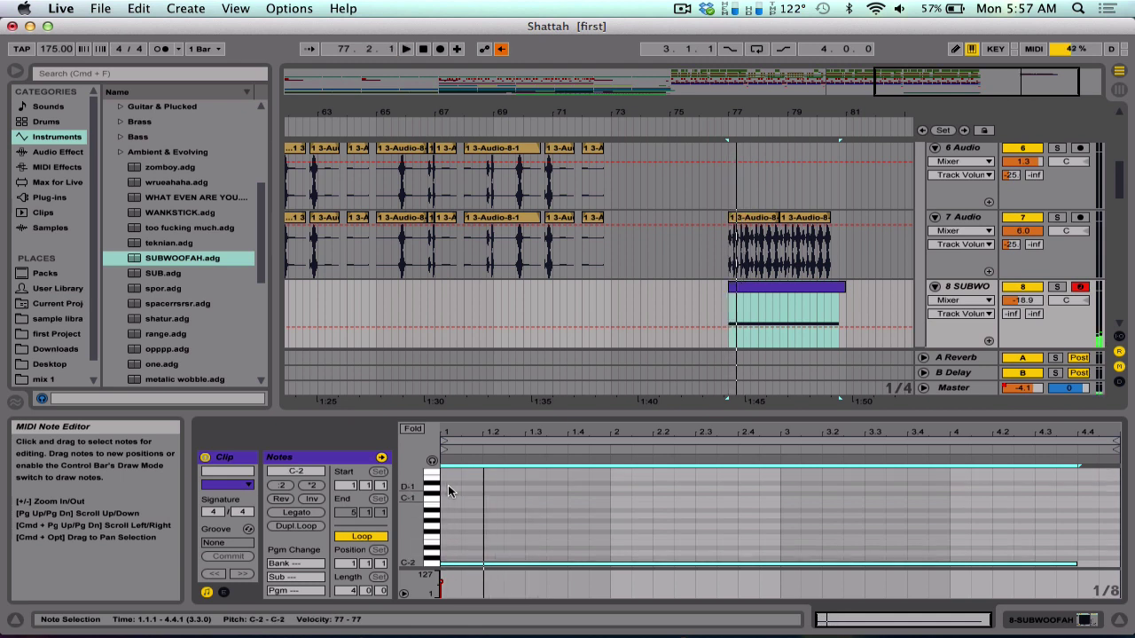
Raise the SUBWOOFAH clip's note three octaves to C1 and set track 8's volume to -26.6 dB.
{"action": "key", "text": "shift+Up"}
{"action": "key", "text": "shift+Up"}
{"action": "key", "text": "shift+Up"}
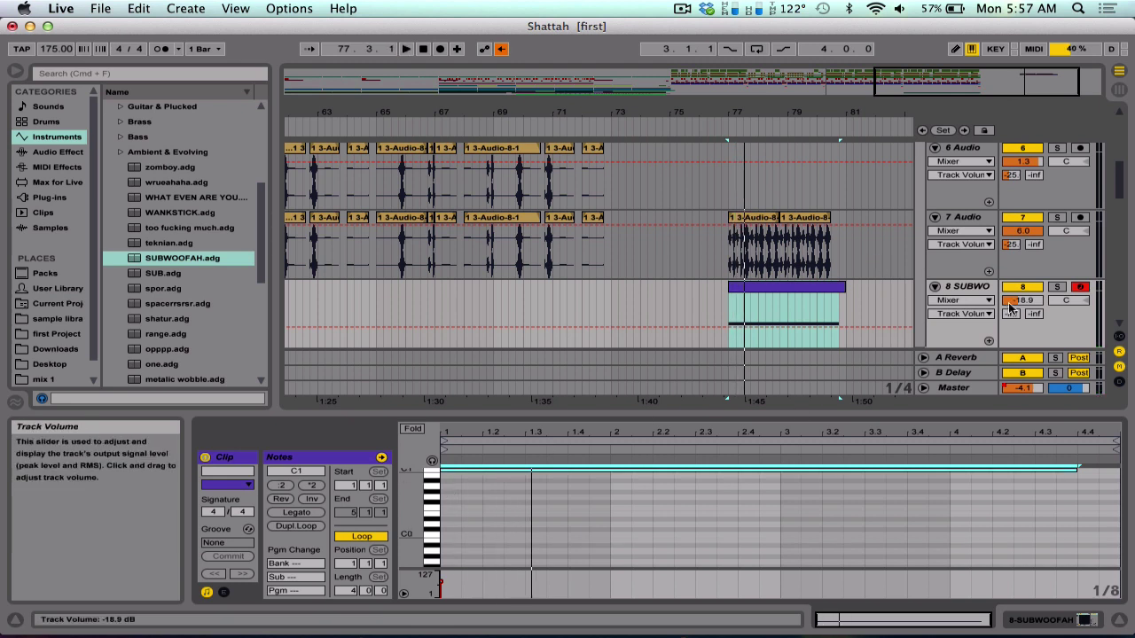
{"action": "scroll", "coordinate": [1011, 304], "scroll_direction": "down", "scroll_amount": 8}
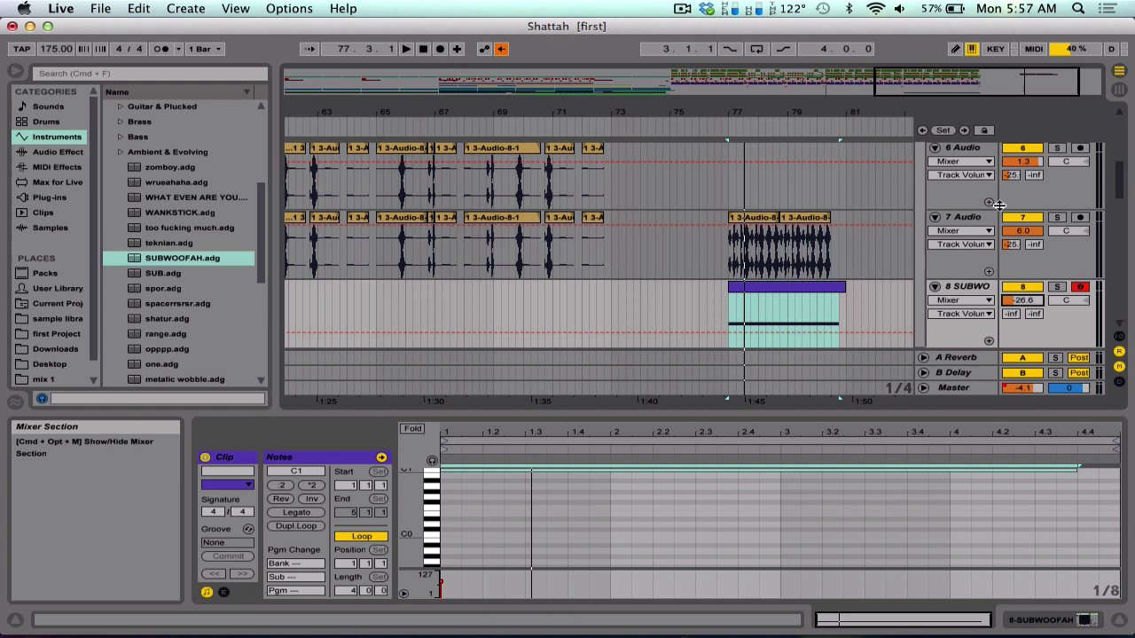
Set the Vocoder's external carrier source on track 7 Audio to 8-SUBWOOFAH and play from bar 77.
{"action": "left_click", "coordinate": [731, 256]}
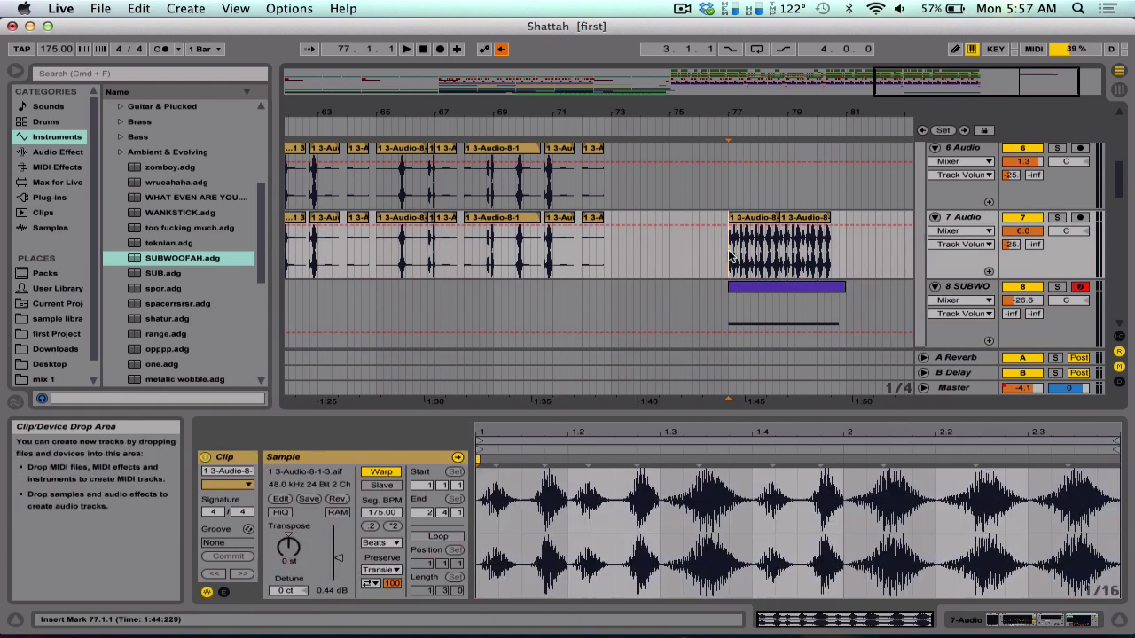
{"action": "key", "text": "shift+Tab"}
{"action": "left_click", "coordinate": [679, 508]}
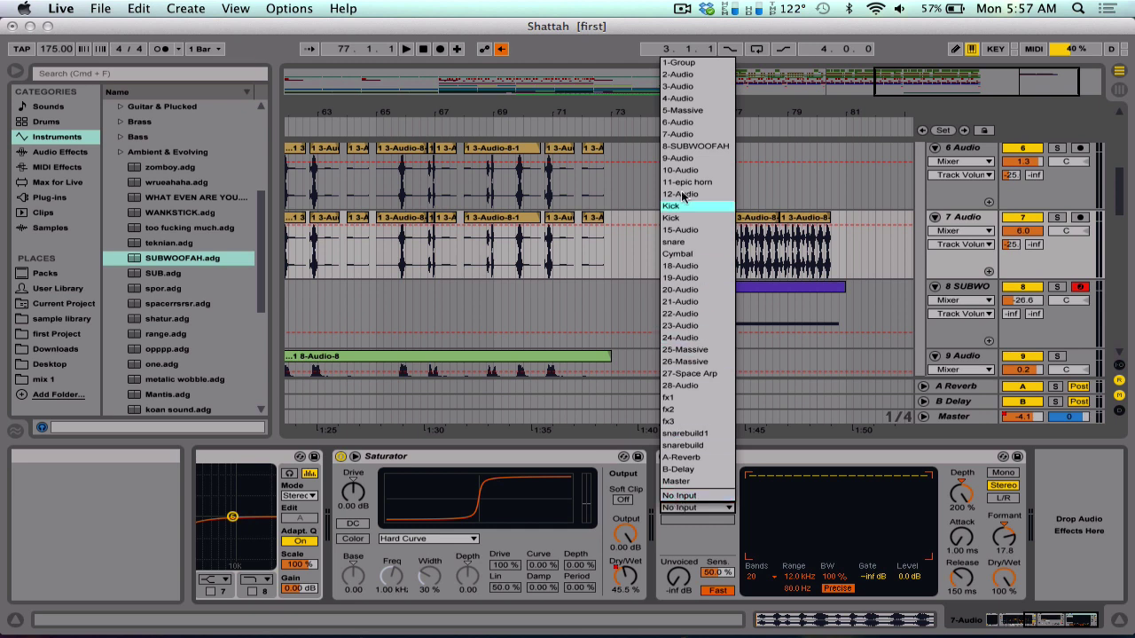
{"action": "left_click", "coordinate": [696, 145]}
{"action": "key", "text": "space"}
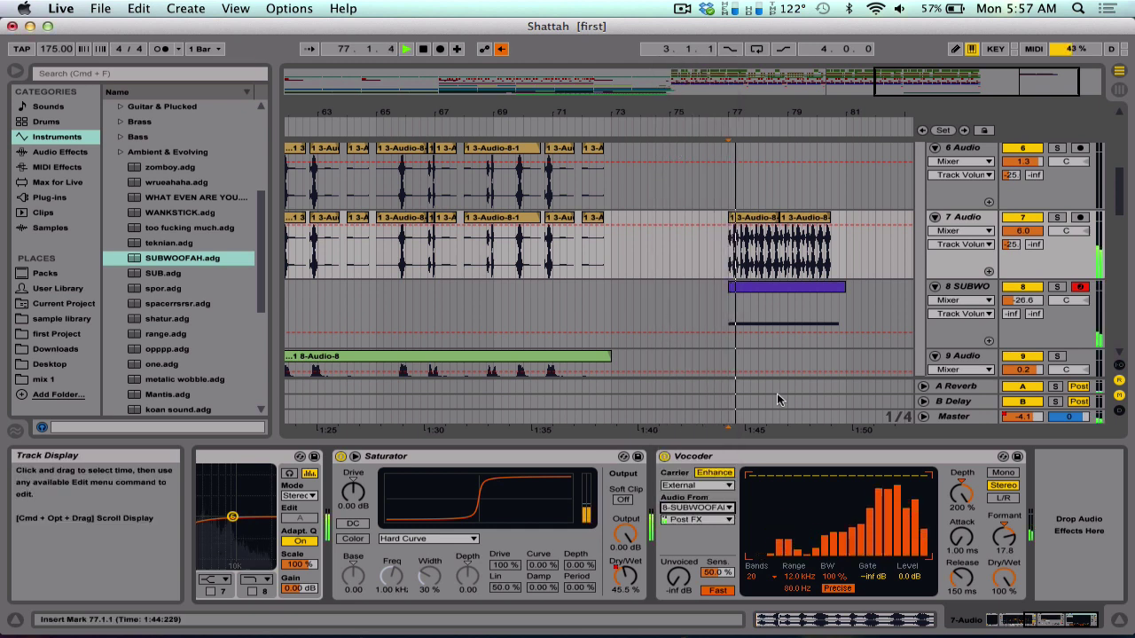
Try the Vocoder's Formant at -12.2, -14.2 and -31.4 while playing the section from bar 77.
{"action": "left_click_drag", "start_coordinate": [1003, 536], "coordinate": [1004, 589]}
{"action": "key", "text": "space"}
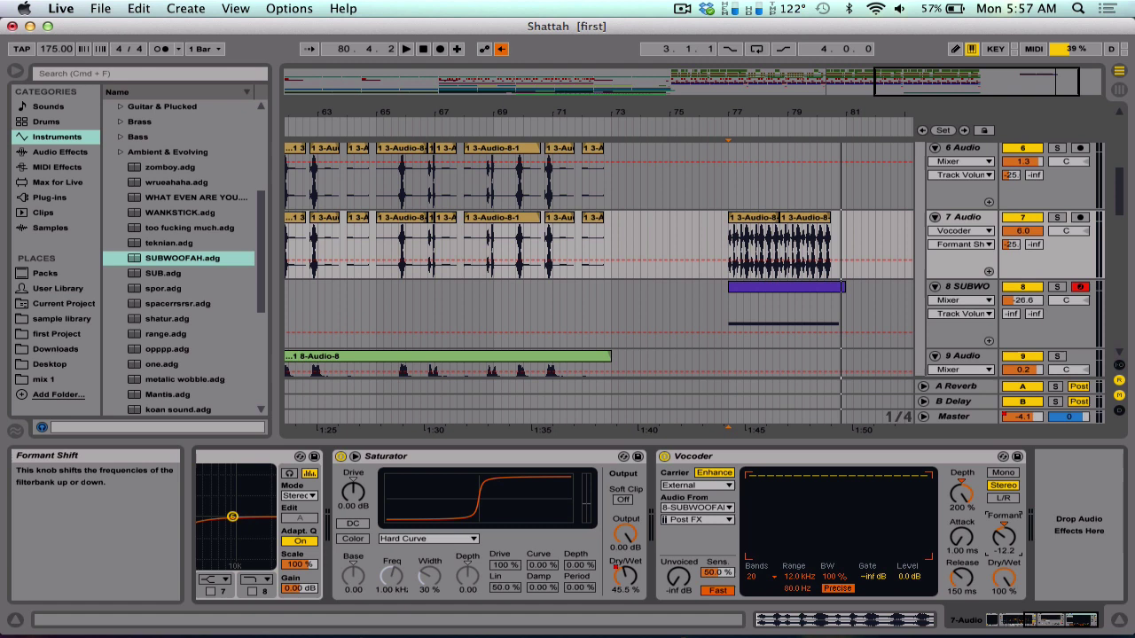
{"action": "left_click_drag", "start_coordinate": [1003, 589], "coordinate": [1004, 590]}
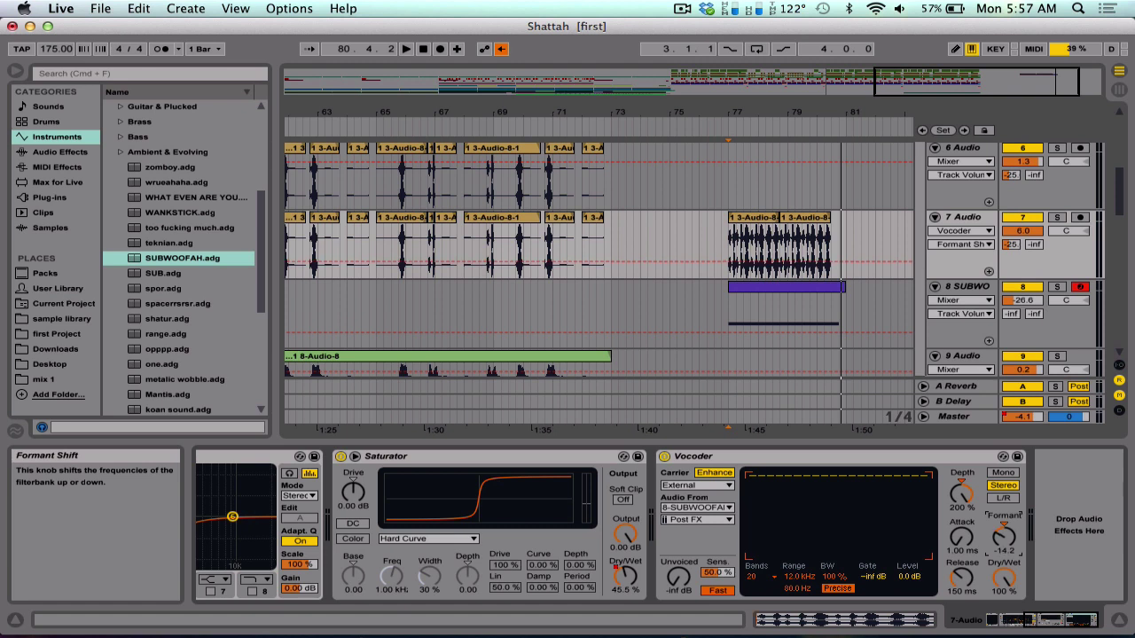
{"action": "left_click_drag", "start_coordinate": [1004, 536], "coordinate": [1004, 559]}
{"action": "key", "text": "space"}
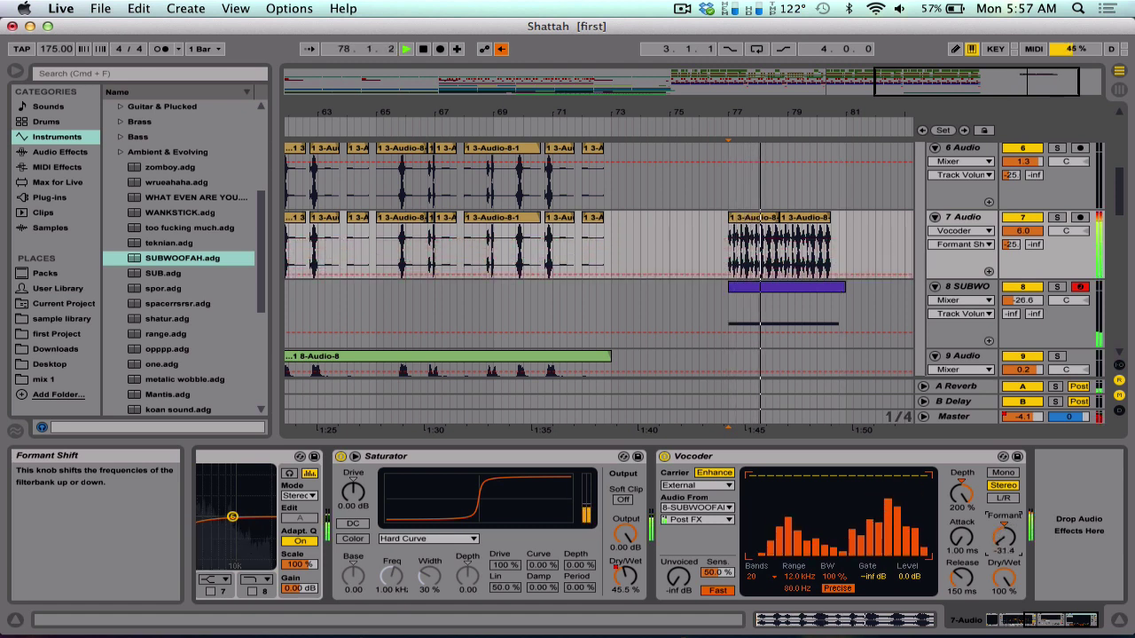
Raise the Vocoder's Formant to 15.8 while playing the section from bar 77.
{"action": "left_click_drag", "start_coordinate": [1004, 607], "coordinate": [1005, 533]}
{"action": "key", "text": "space"}
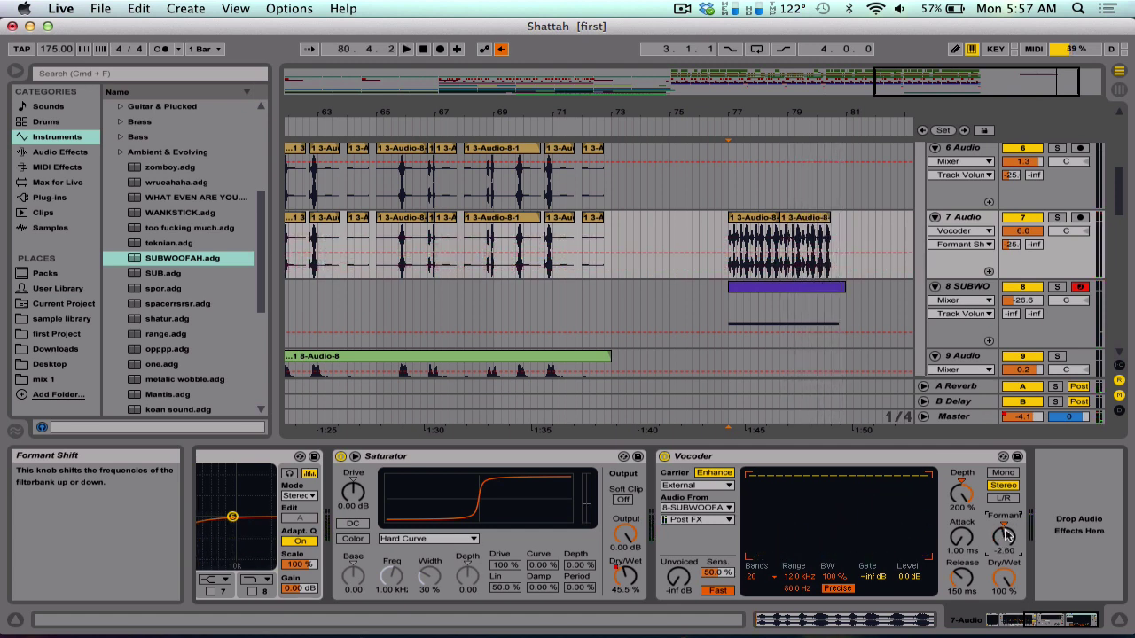
{"action": "left_click", "coordinate": [750, 220]}
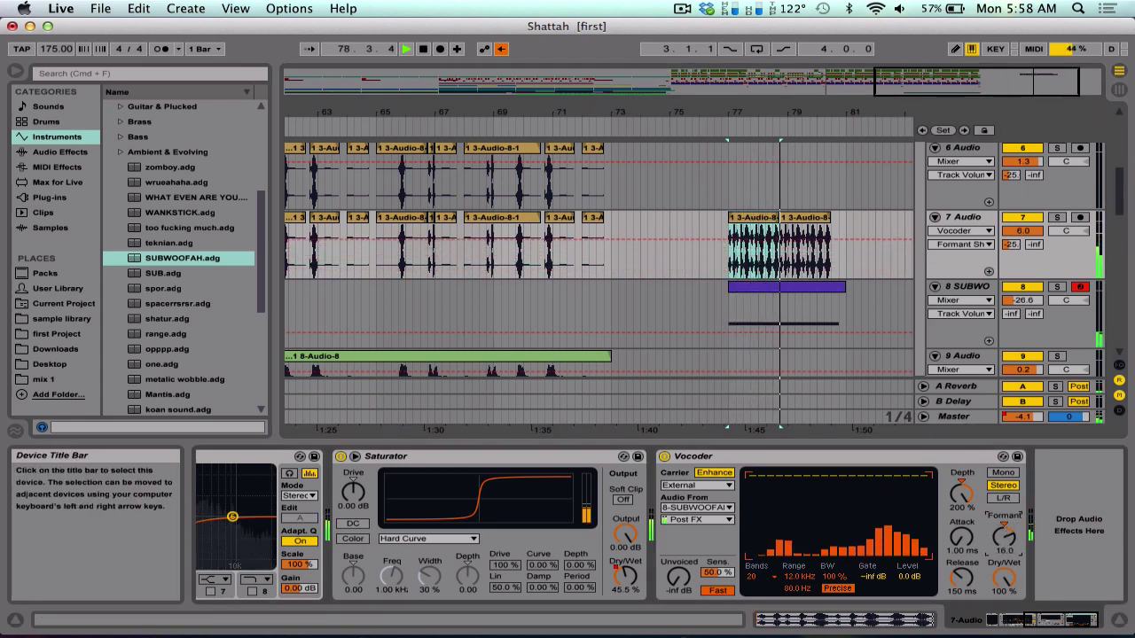
{"action": "key", "text": "space"}
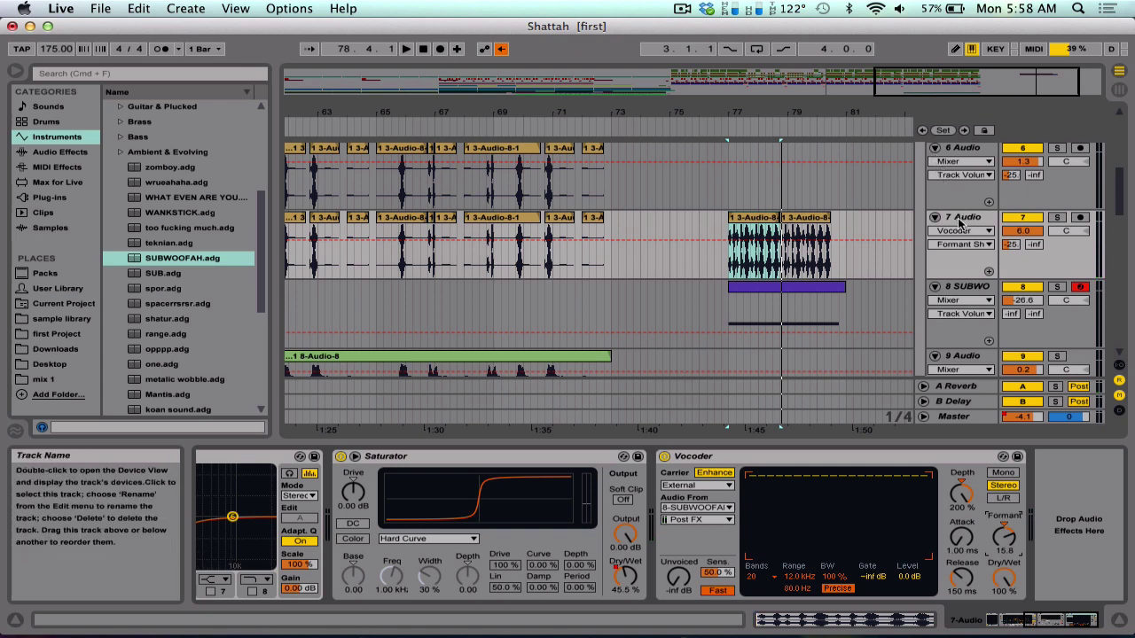
Insert a MIDI track below track 7 Audio and load the opppp.adg instrument rack onto it.
{"action": "left_click", "coordinate": [959, 222]}
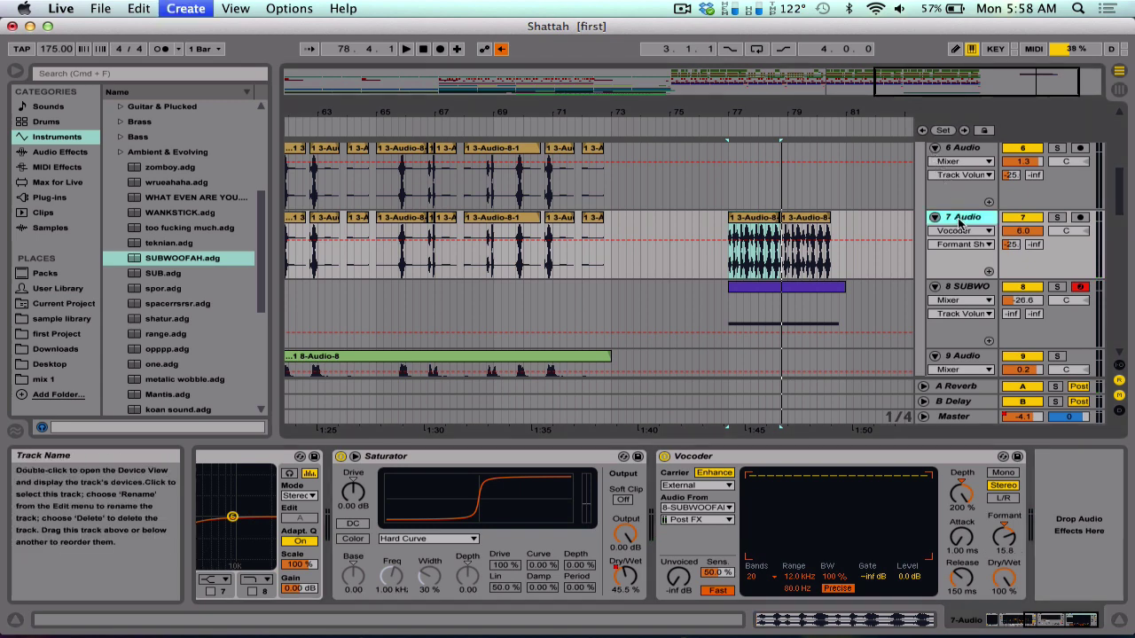
{"action": "key", "text": "super+shift+t"}
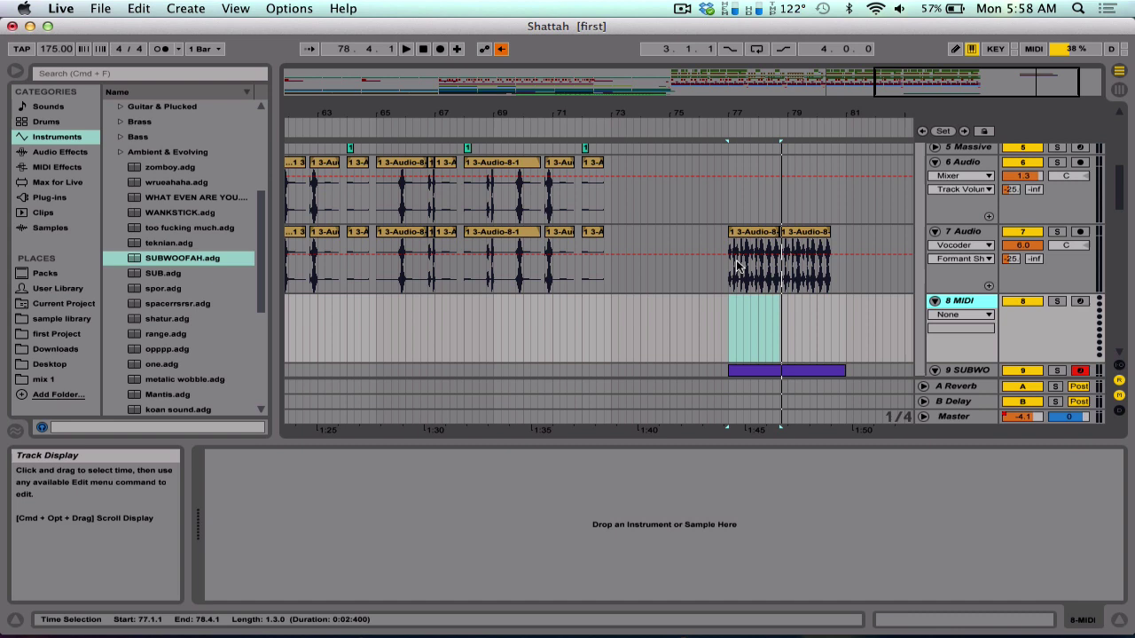
{"action": "scroll", "coordinate": [723, 284], "scroll_direction": "right", "scroll_amount": 3}
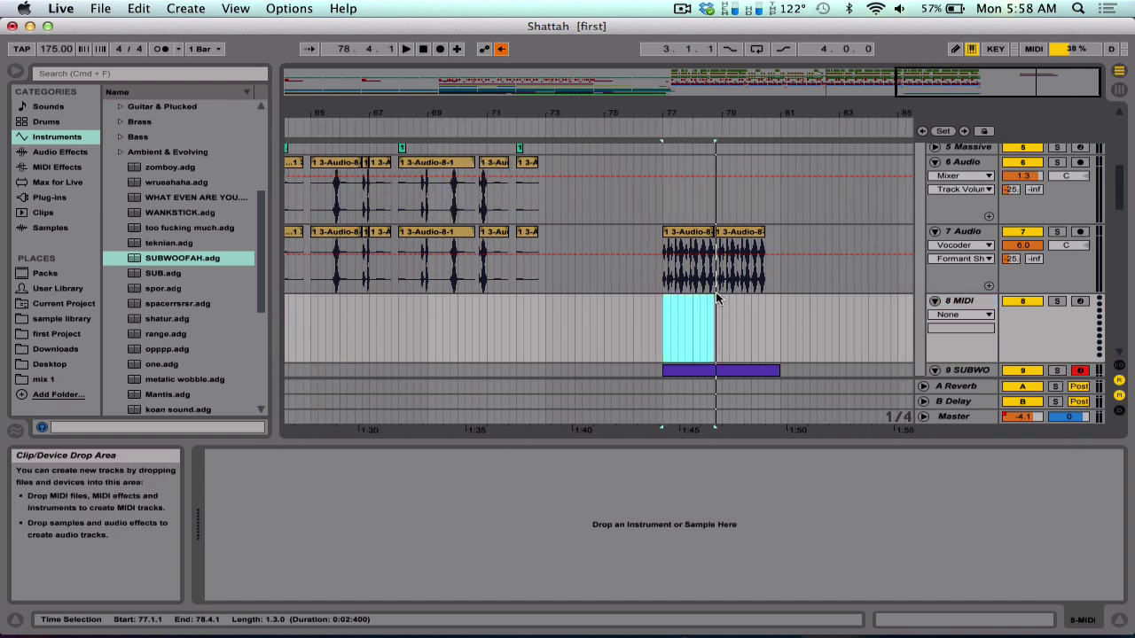
{"action": "left_click", "coordinate": [158, 350]}
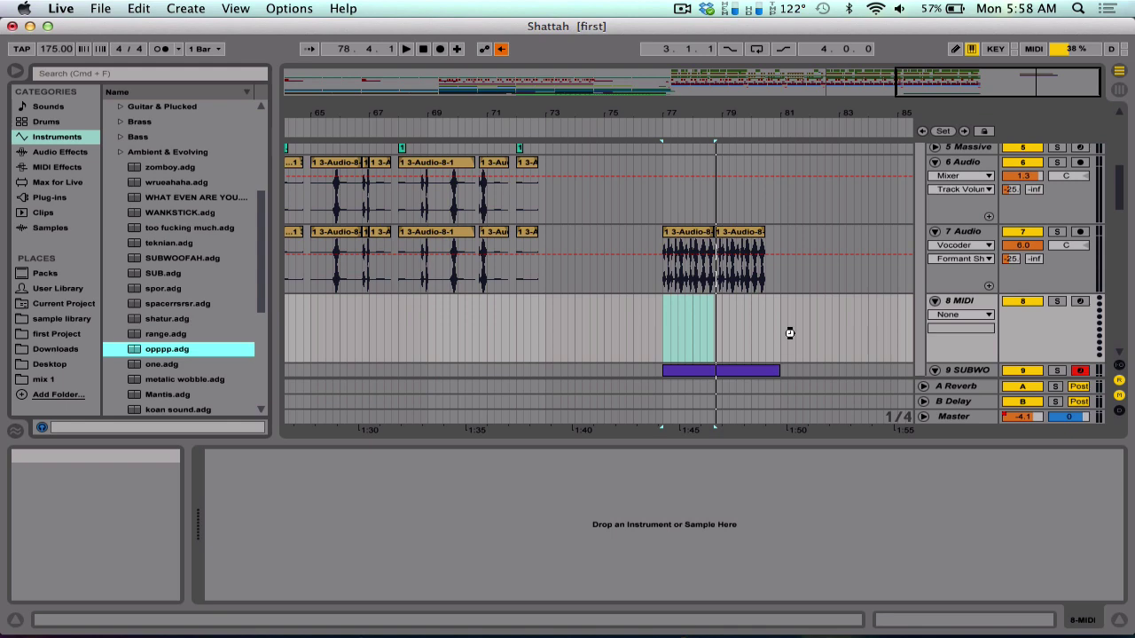
{"action": "left_click_drag", "start_coordinate": [789, 332], "coordinate": [790, 334]}
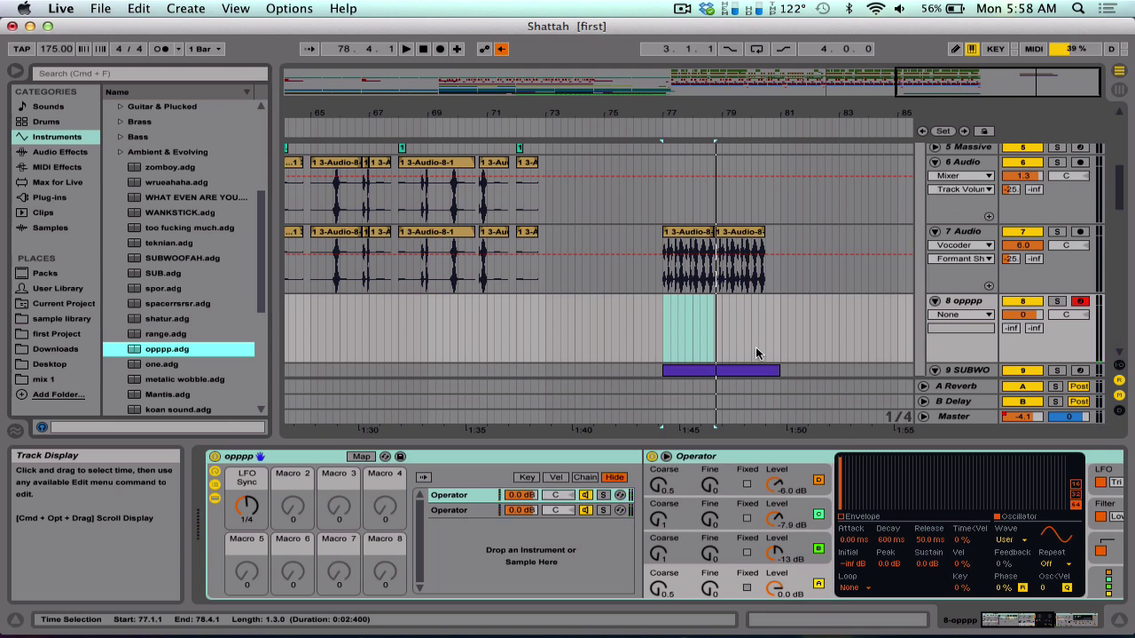
Examine the opppp rack's Operator oscillator, LFO and filter settings and the Amp's Dry/Wet control.
{"action": "scroll", "coordinate": [735, 565], "scroll_direction": "right", "scroll_amount": 10}
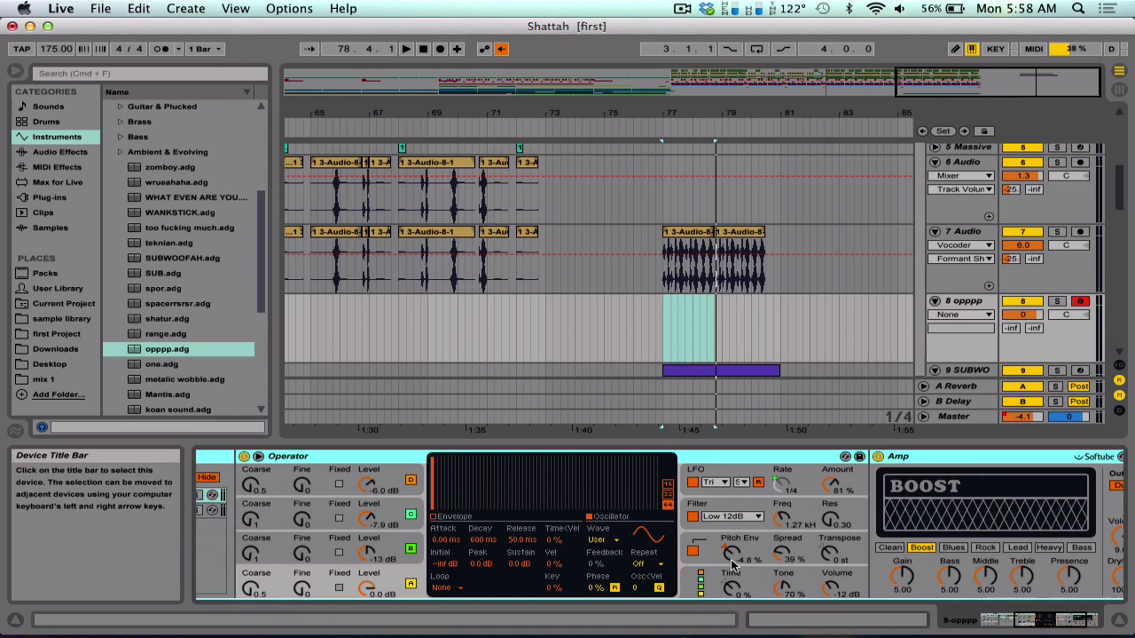
{"action": "scroll", "coordinate": [770, 568], "scroll_direction": "left", "scroll_amount": 3}
{"action": "scroll", "coordinate": [770, 567], "scroll_direction": "right", "scroll_amount": 2}
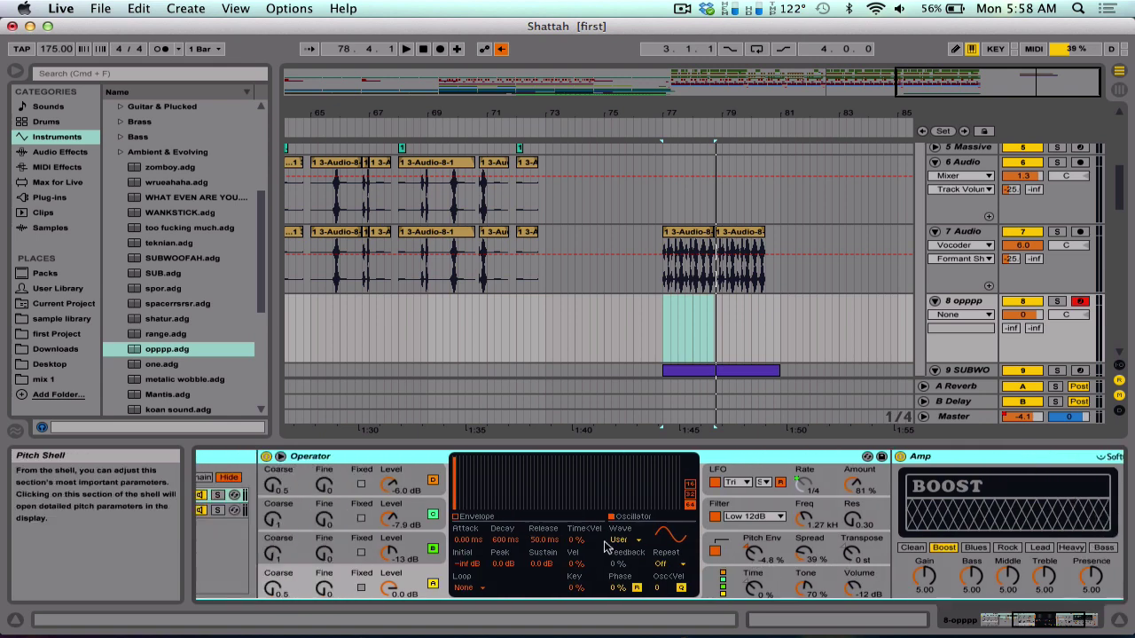
{"action": "left_click", "coordinate": [390, 519]}
{"action": "left_click", "coordinate": [388, 485]}
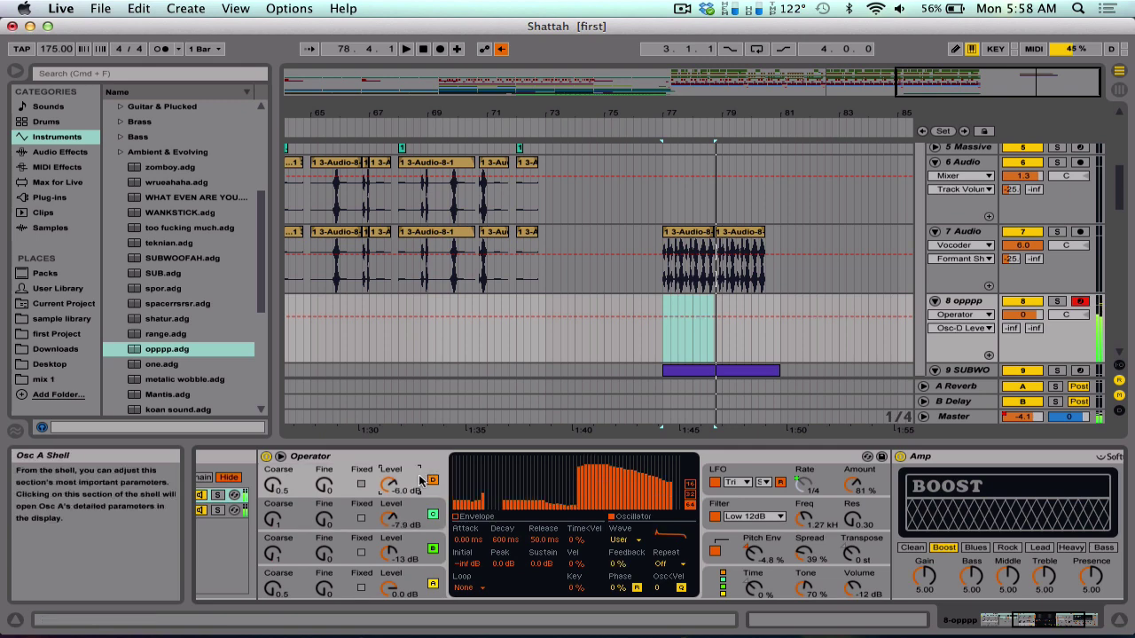
{"action": "left_click", "coordinate": [920, 458]}
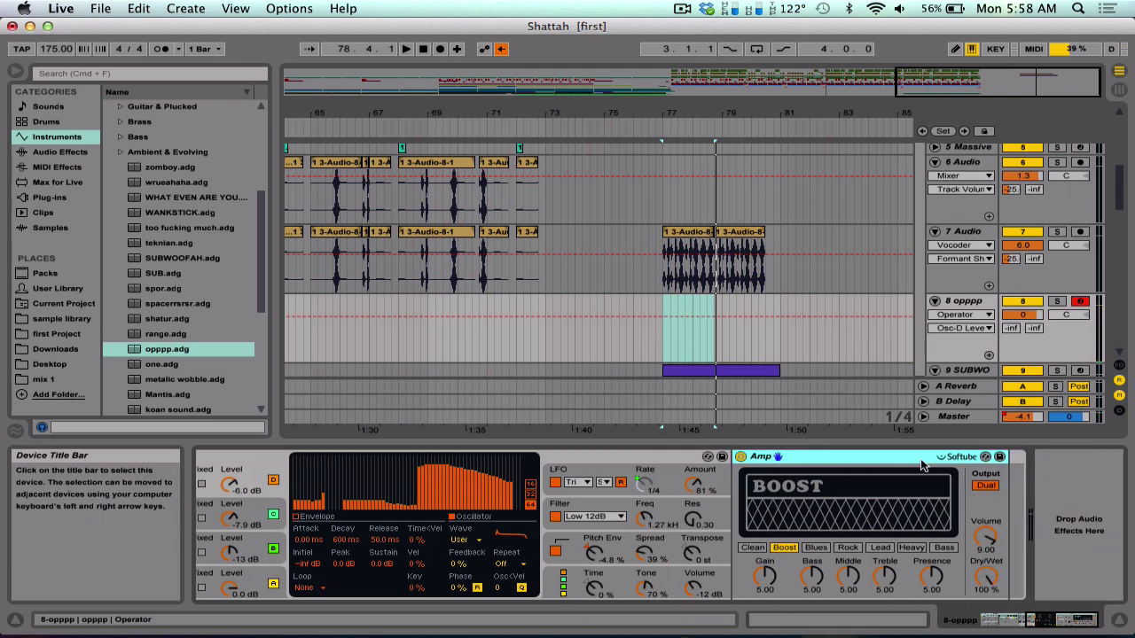
{"action": "mouse_move", "coordinate": [986, 576]}
{"action": "left_mouse_down"}
{"action": "mouse_move", "coordinate": [986, 634]}
{"action": "mouse_move", "coordinate": [986, 577]}
{"action": "left_mouse_up"}
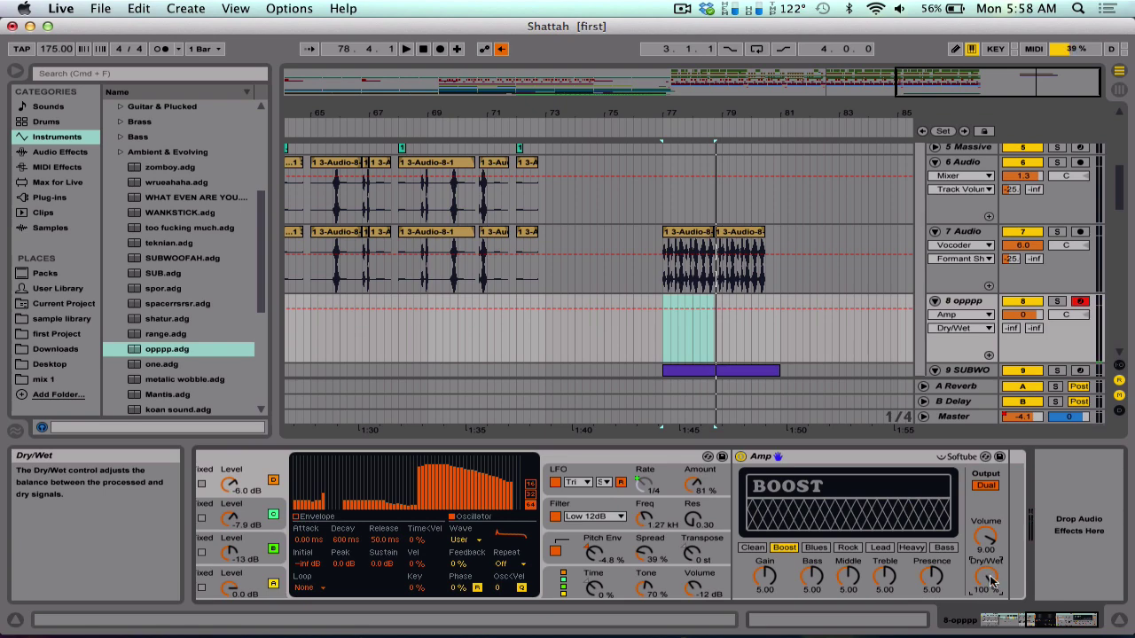
Add the Simple Delay audio effect after the Amp on the opppp track.
{"action": "mouse_move", "coordinate": [7, 5]}
{"action": "left_click", "coordinate": [89, 74]}
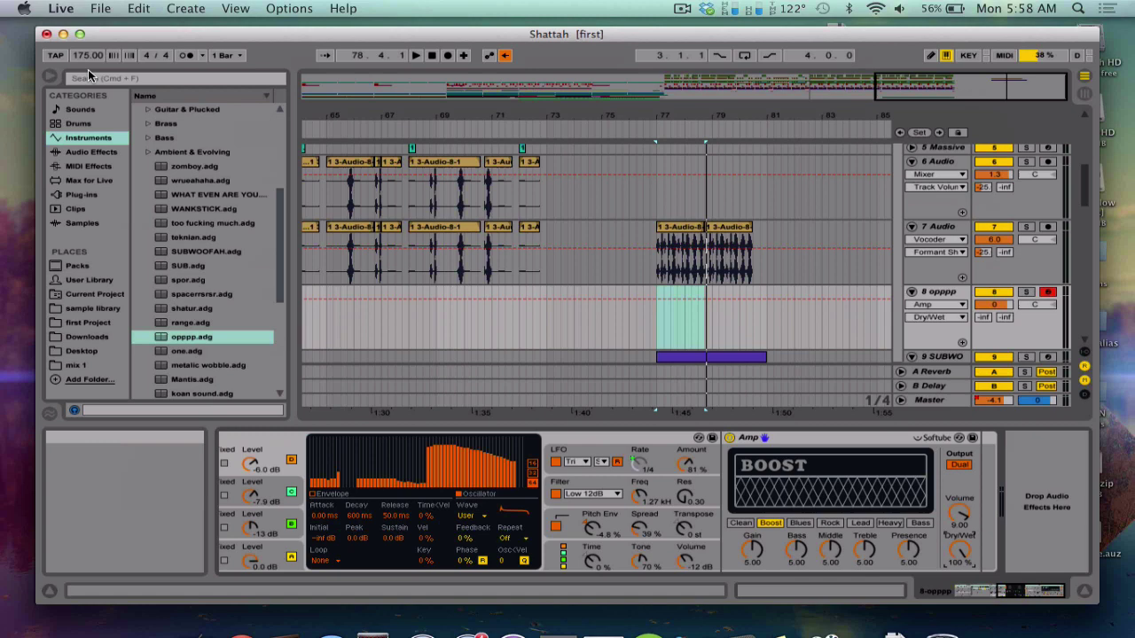
{"action": "left_click", "coordinate": [60, 152]}
{"action": "scroll", "coordinate": [126, 310], "scroll_direction": "down", "scroll_amount": 4}
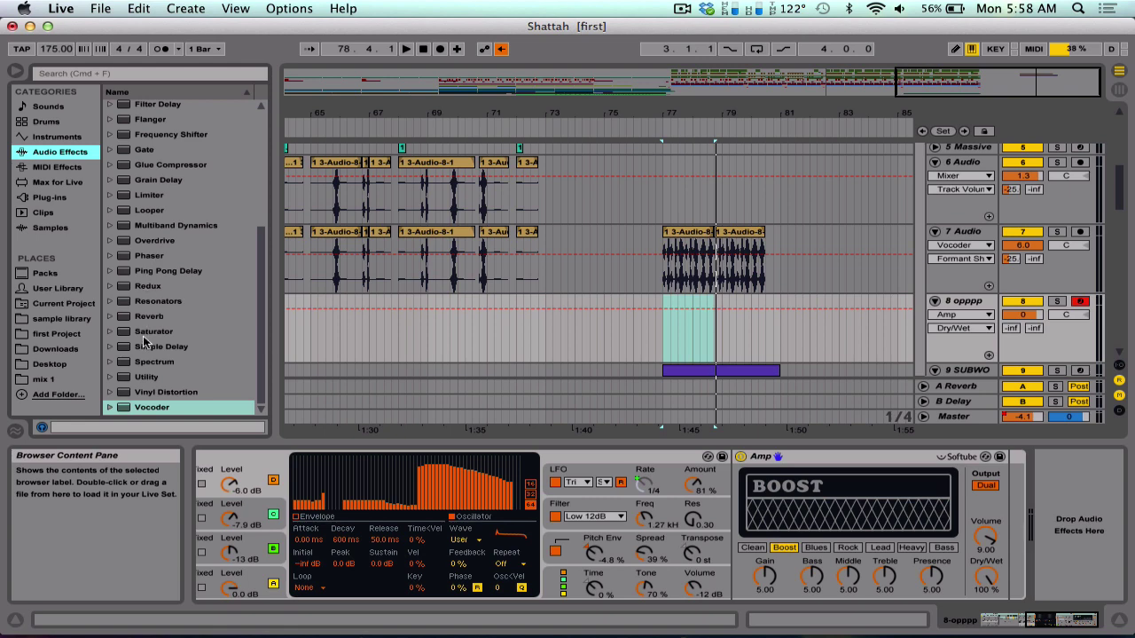
{"action": "left_click", "coordinate": [145, 347]}
{"action": "double_click", "coordinate": [144, 346]}
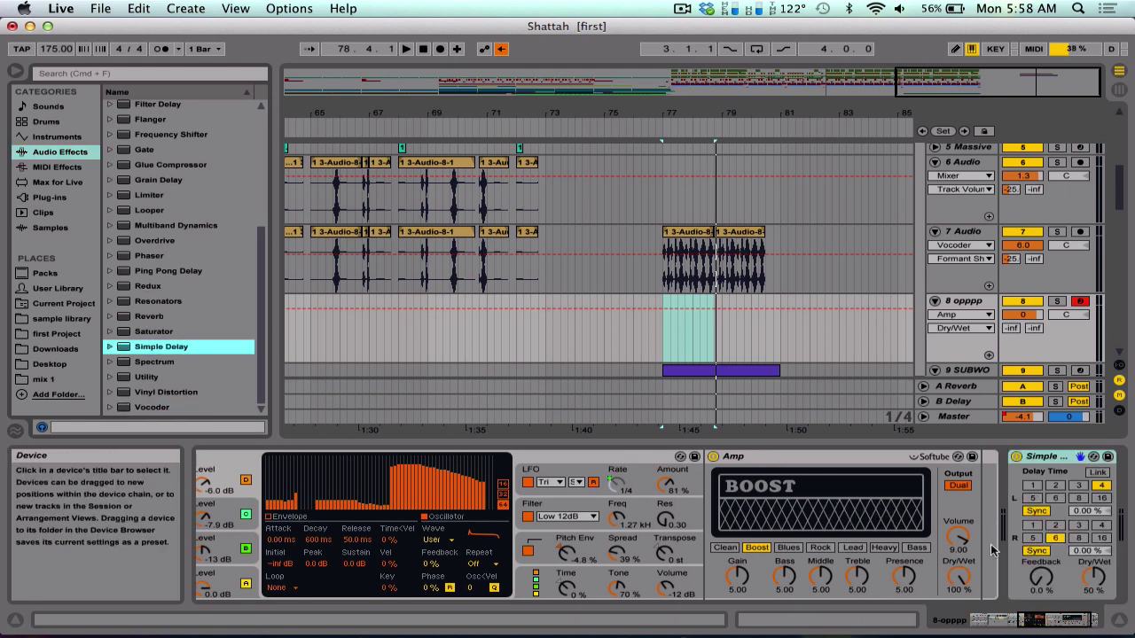
Switch both Simple Delay channels to Time mode and set the left delay to 26.7 ms and the right to 22.0 ms.
{"action": "left_click", "coordinate": [1034, 513]}
{"action": "left_click", "coordinate": [1036, 552]}
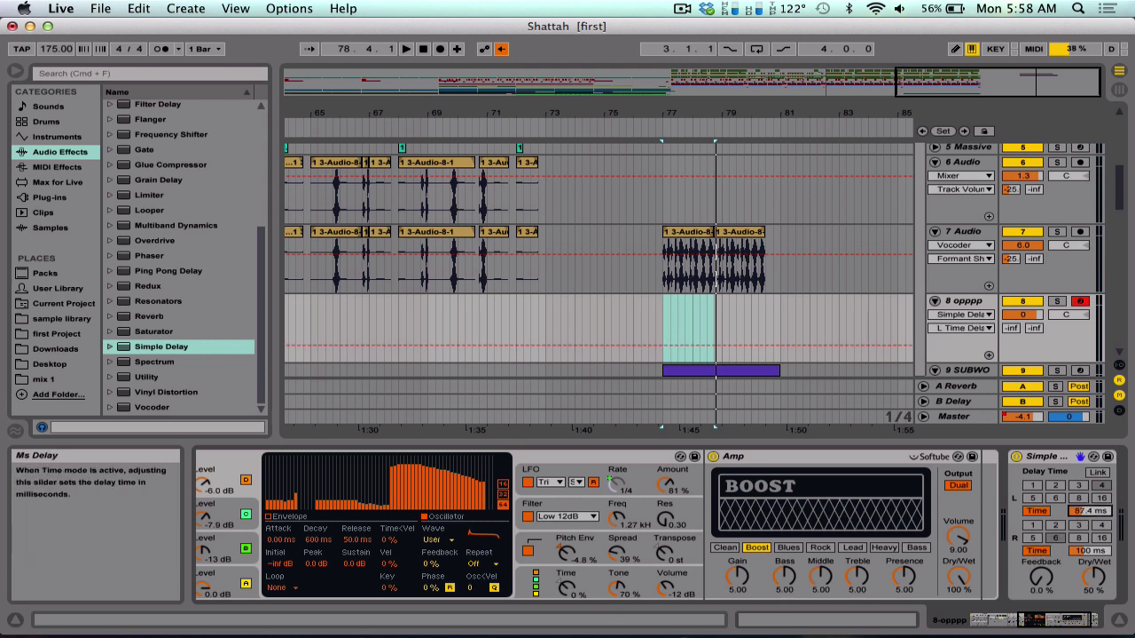
{"action": "left_click_drag", "start_coordinate": [1080, 513], "coordinate": [1080, 590]}
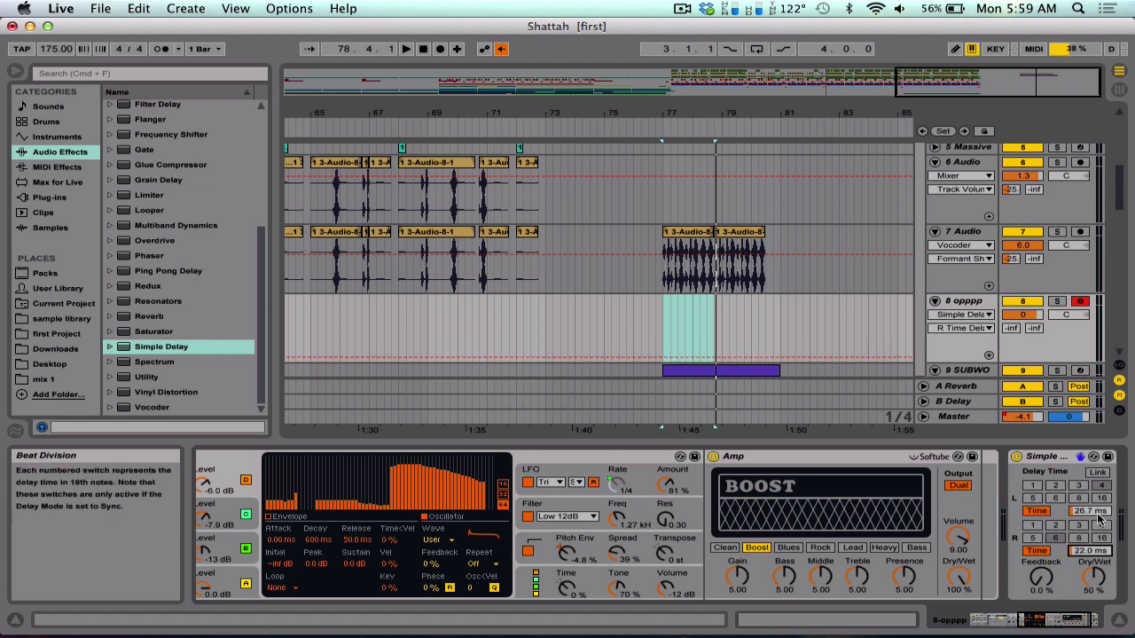
Raise the Simple Delay's Feedback to 71 % and its Dry/Wet to 100 %.
{"action": "left_click_drag", "start_coordinate": [1042, 576], "coordinate": [1041, 547]}
{"action": "left_click_drag", "start_coordinate": [1086, 583], "coordinate": [1087, 538]}
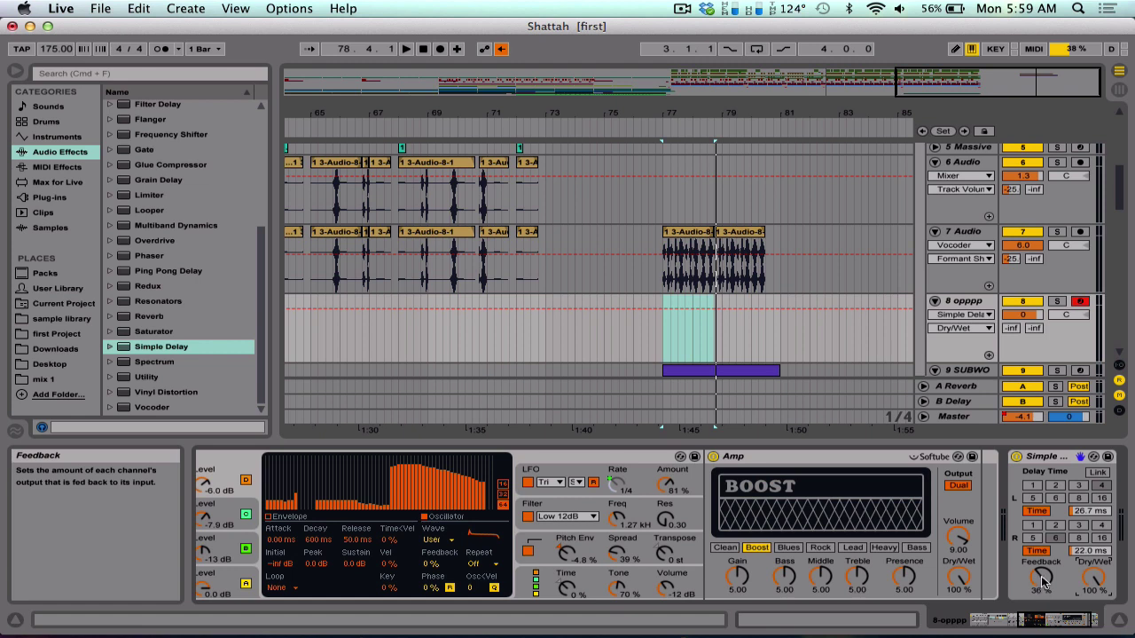
{"action": "left_click_drag", "start_coordinate": [1044, 579], "coordinate": [1045, 549]}
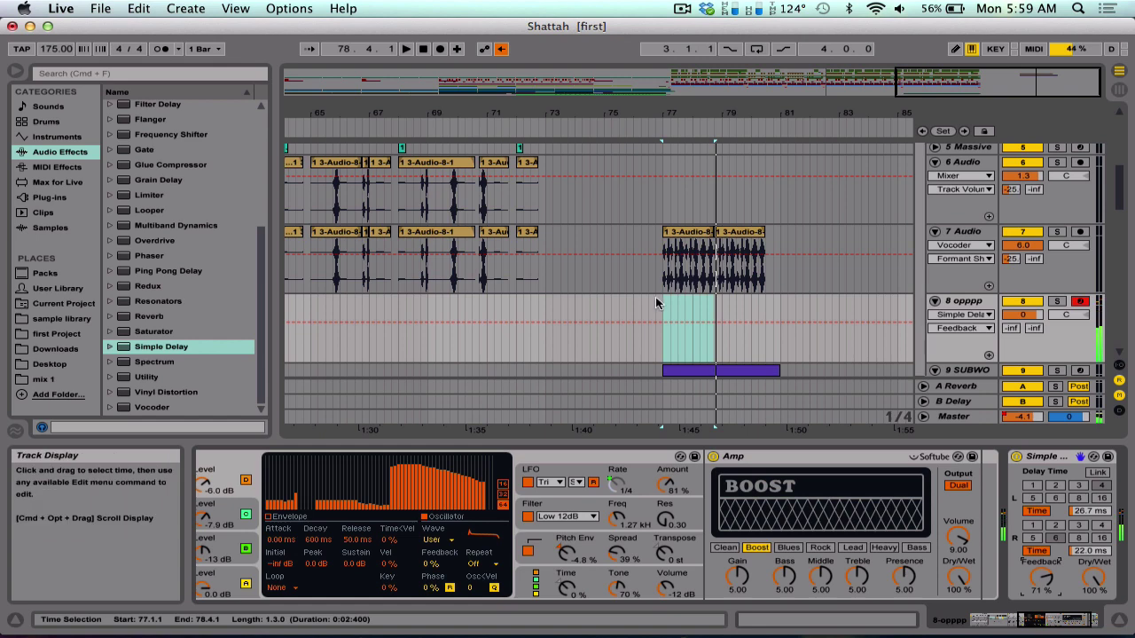
Solo track 6 Audio and play its chopped audio from bar 53.
{"action": "scroll", "coordinate": [456, 234], "scroll_direction": "left", "scroll_amount": 6}
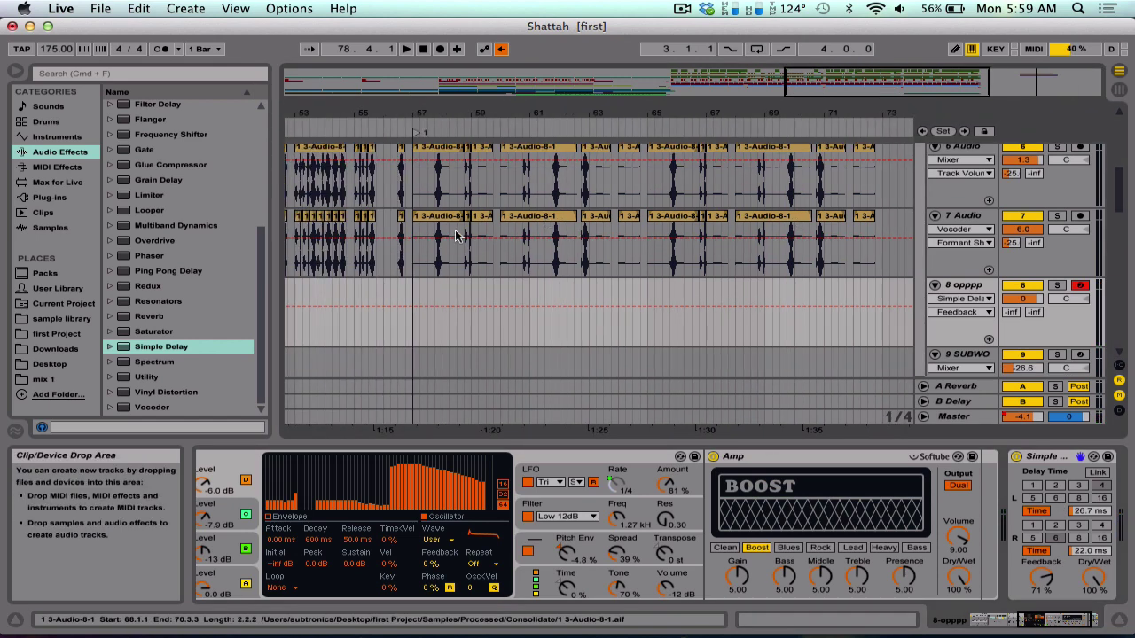
{"action": "left_click", "coordinate": [456, 220]}
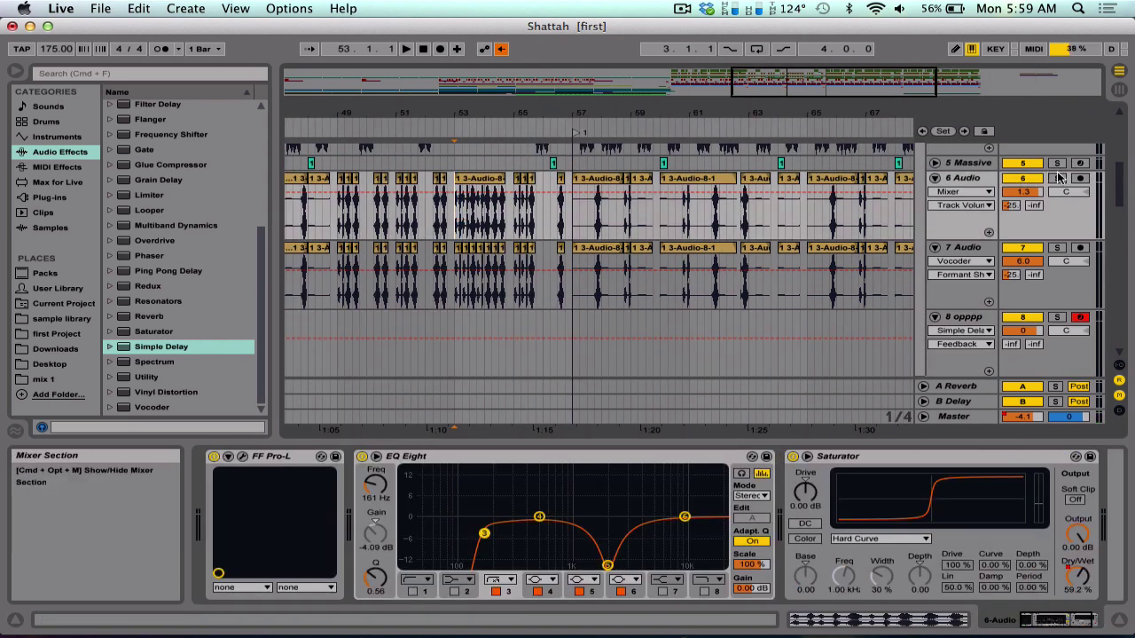
{"action": "key", "text": "space"}
{"action": "left_click", "coordinate": [1057, 178]}
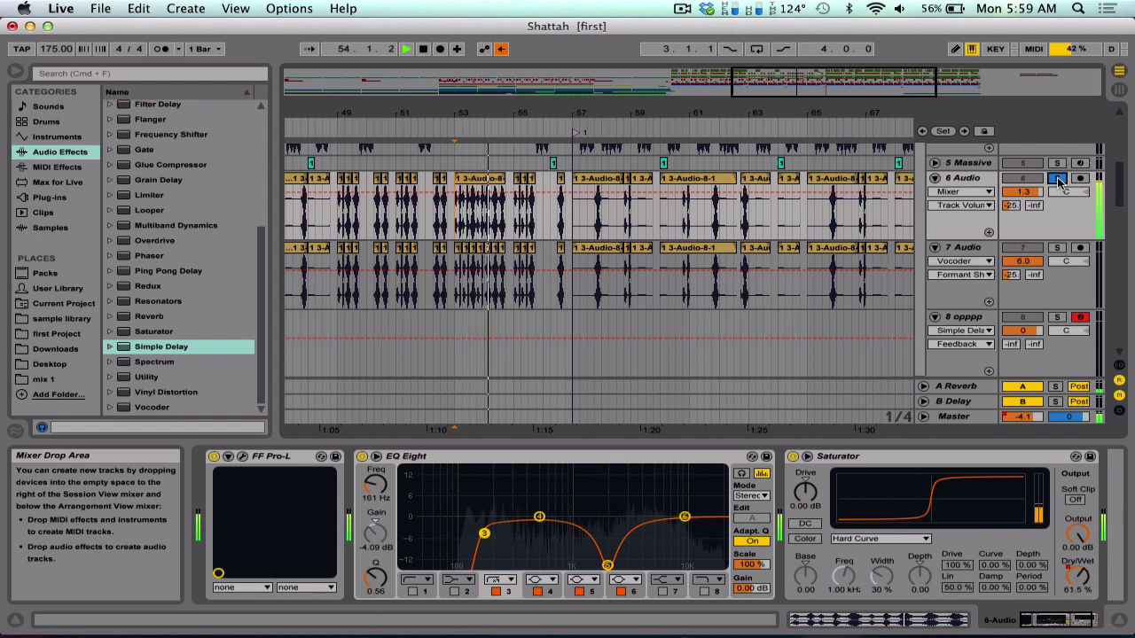
{"action": "key", "text": "space"}
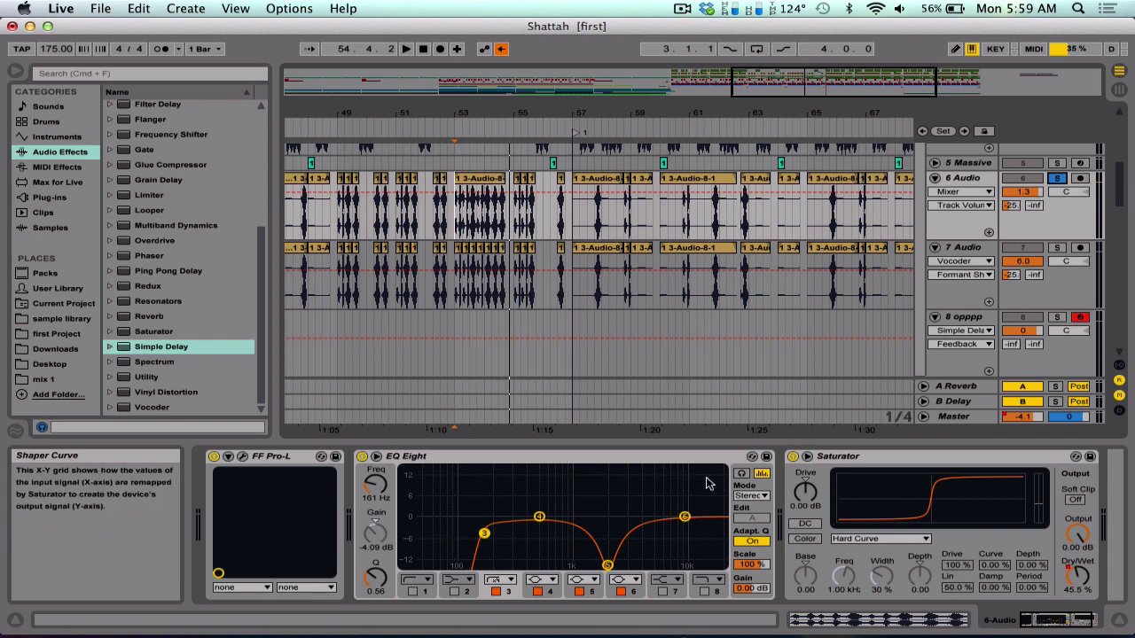
Solo track 7 Audio and play its vocoded clips from position 76.4.1.
{"action": "scroll", "coordinate": [652, 262], "scroll_direction": "right", "scroll_amount": 10}
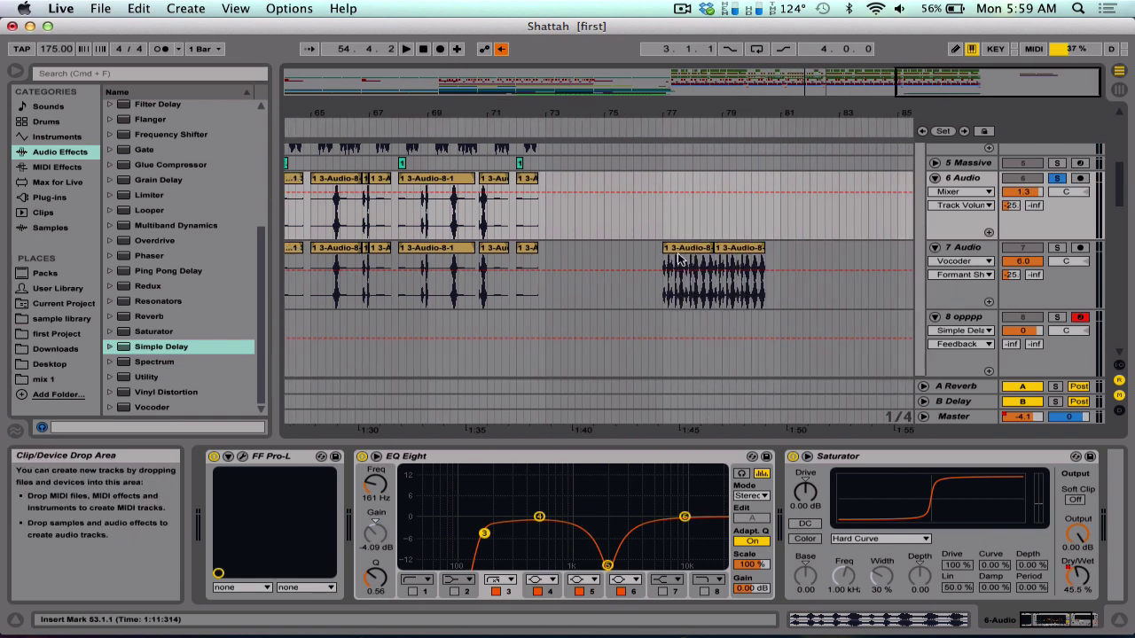
{"action": "scroll", "coordinate": [674, 259], "scroll_direction": "down", "scroll_amount": 3}
{"action": "scroll", "coordinate": [678, 257], "scroll_direction": "up", "scroll_amount": 1}
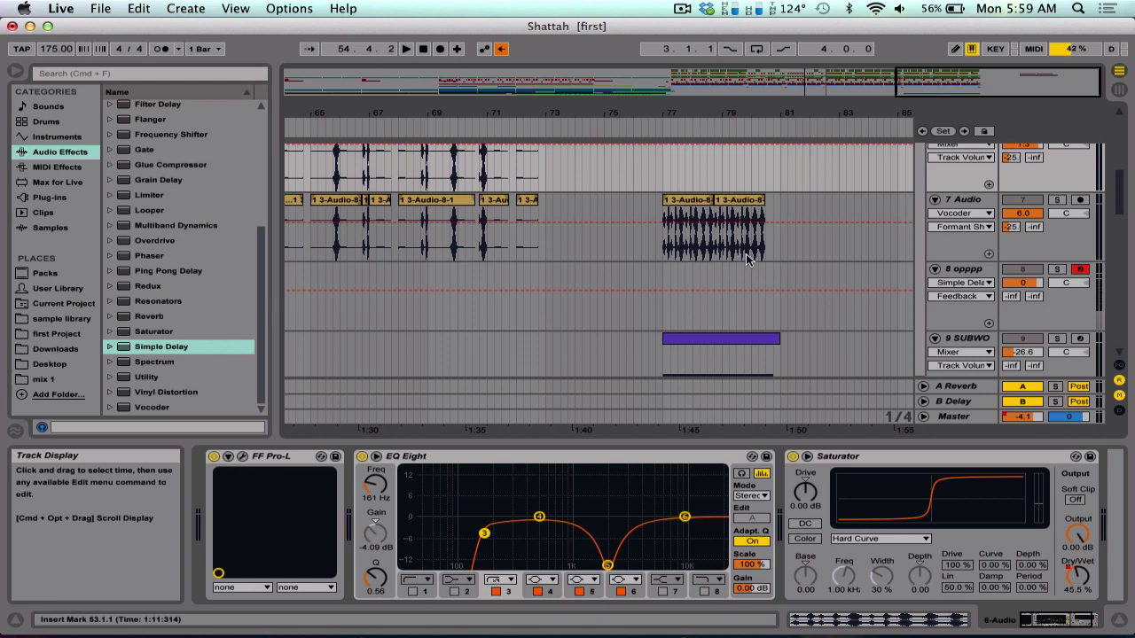
{"action": "left_click", "coordinate": [1054, 269]}
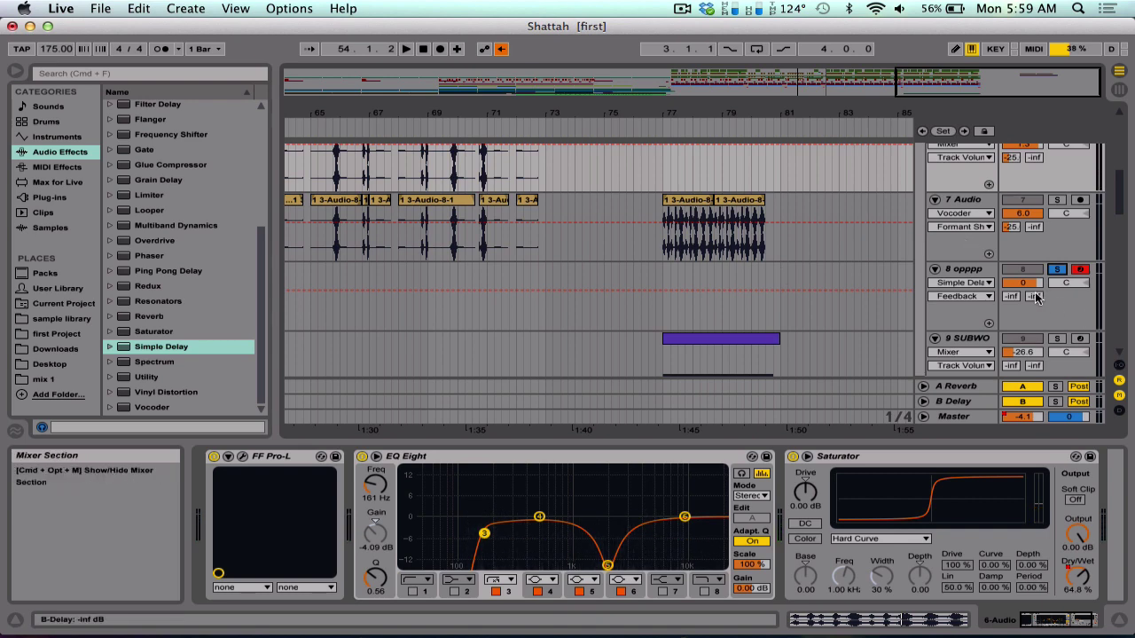
{"action": "left_click", "coordinate": [1058, 199]}
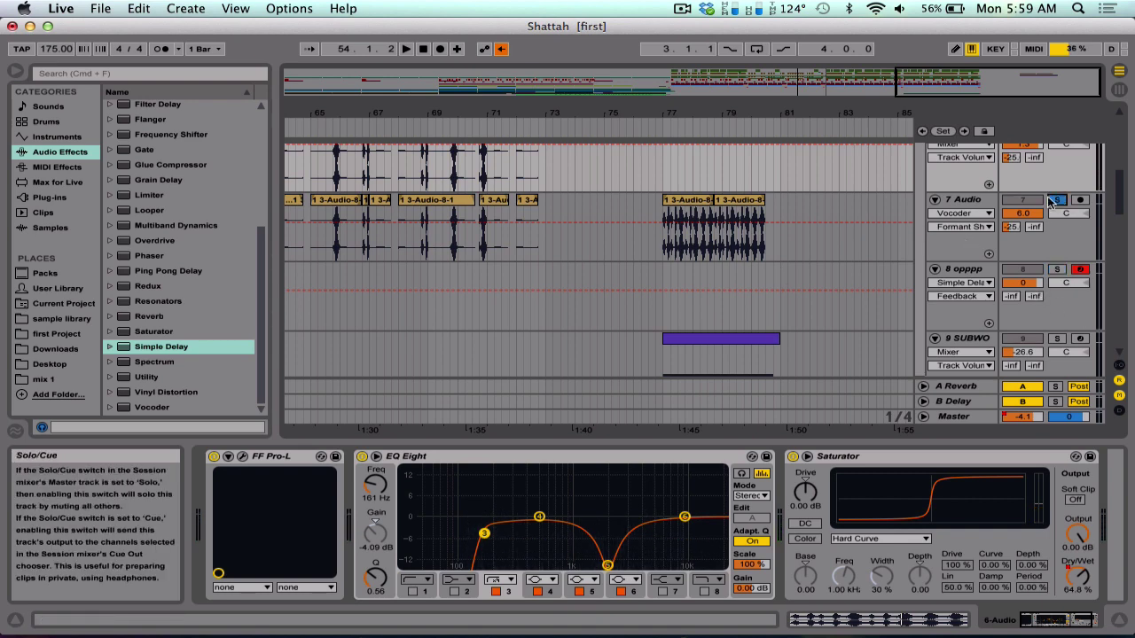
{"action": "left_click", "coordinate": [681, 251]}
{"action": "left_click", "coordinate": [656, 251]}
{"action": "key", "text": "space"}
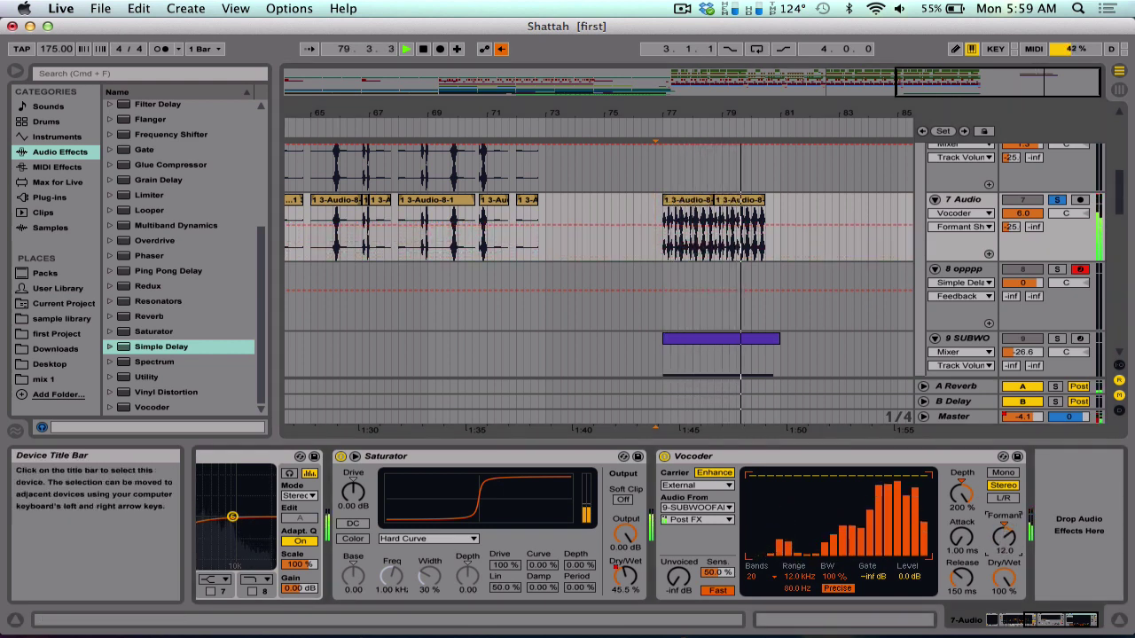
{"action": "key", "text": "space"}
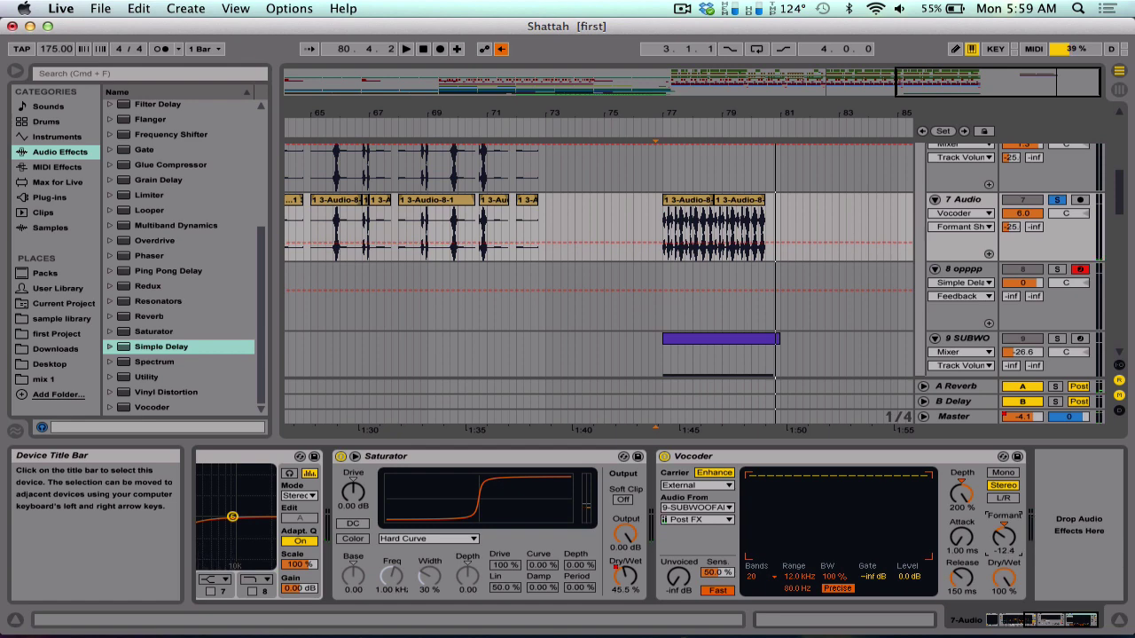
{"action": "left_click", "coordinate": [980, 343]}
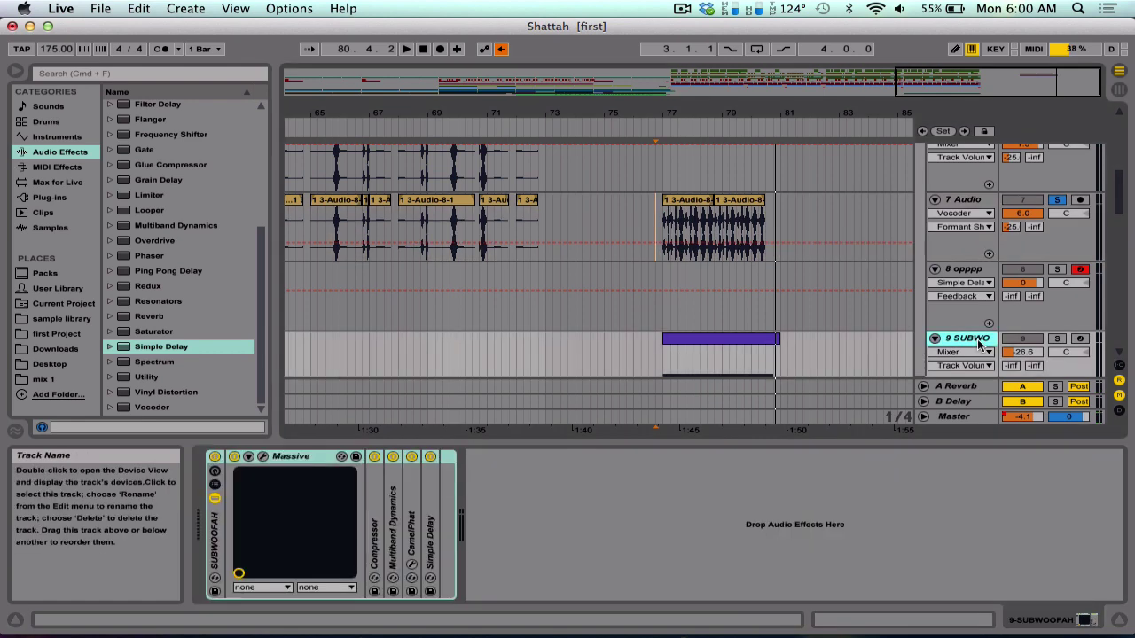
{"action": "key", "text": "super+t"}
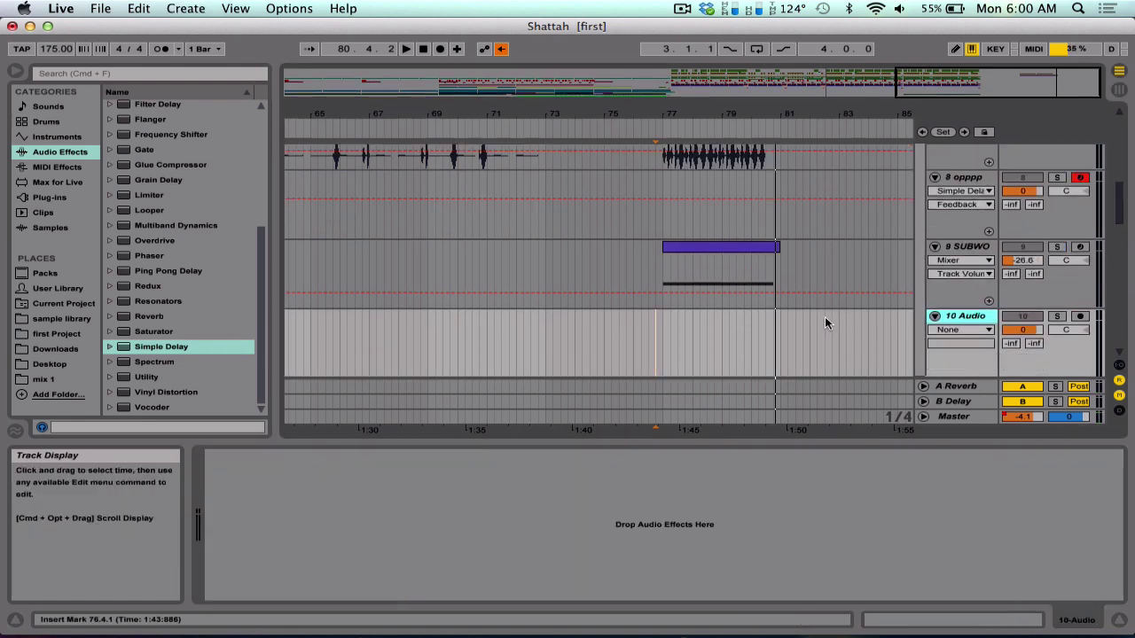
{"action": "key", "text": "Tab"}
{"action": "scroll", "coordinate": [755, 348], "scroll_direction": "right", "scroll_amount": 10}
{"action": "scroll", "coordinate": [755, 348], "scroll_direction": "left", "scroll_amount": 6}
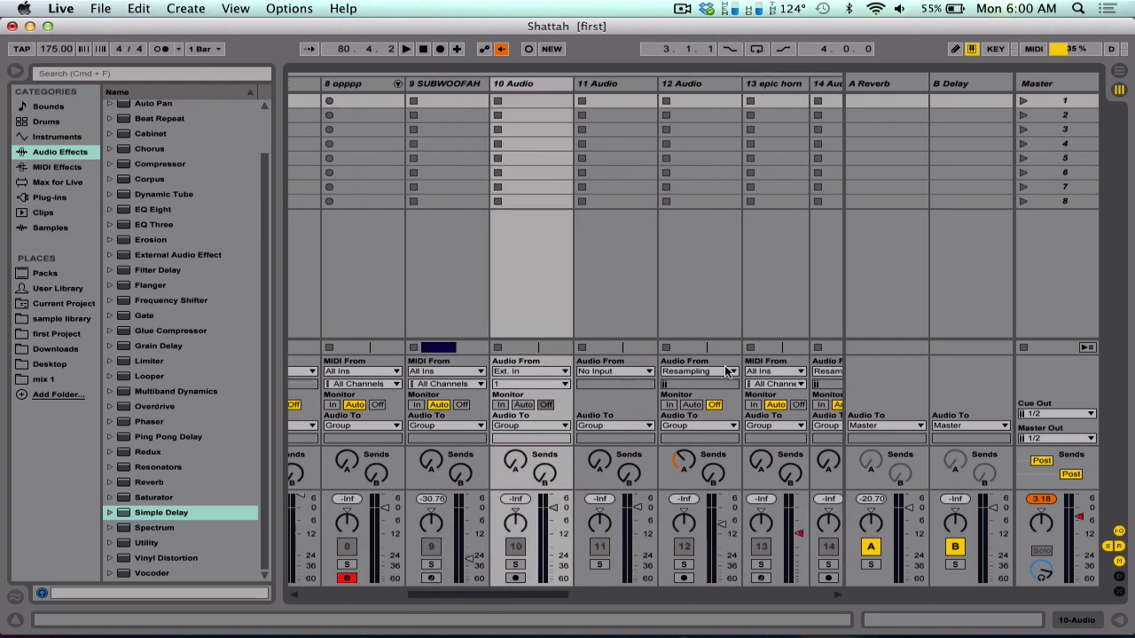
{"action": "left_click", "coordinate": [525, 370]}
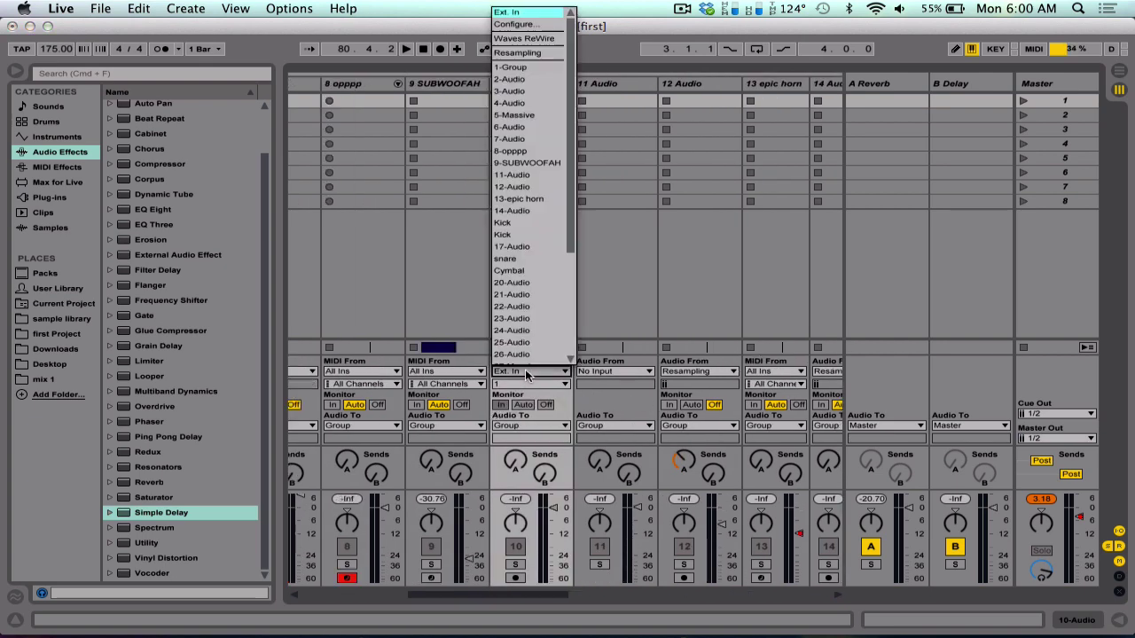
{"action": "left_click", "coordinate": [448, 251]}
{"action": "key", "text": "Tab"}
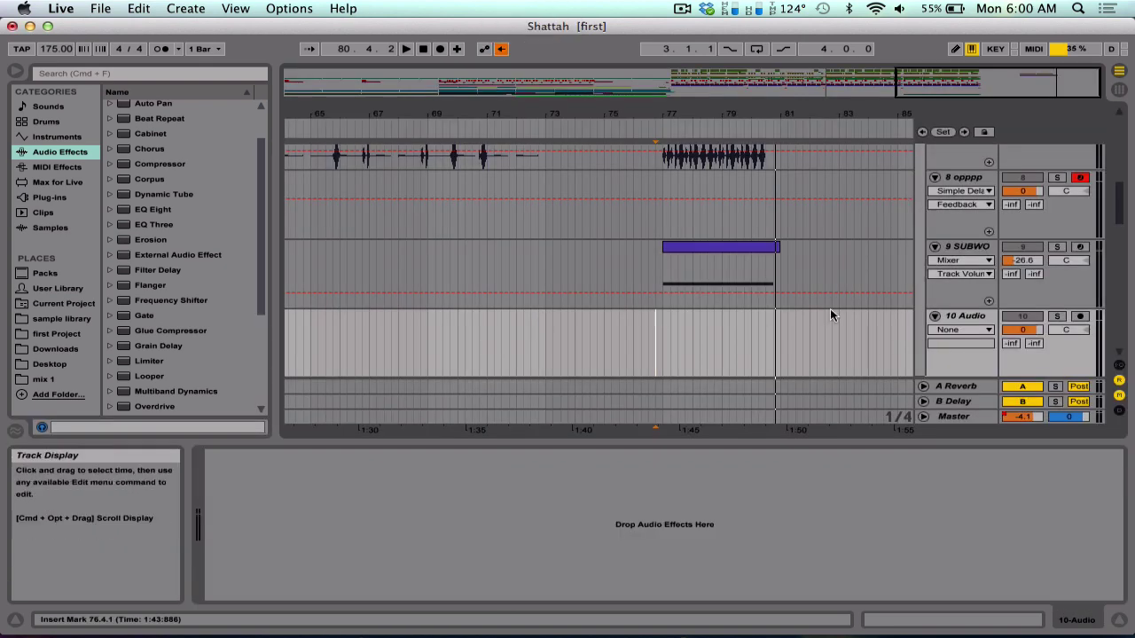
Add the Amp audio effect after the Vocoder on track 7 Audio.
{"action": "scroll", "coordinate": [952, 318], "scroll_direction": "up", "scroll_amount": 5}
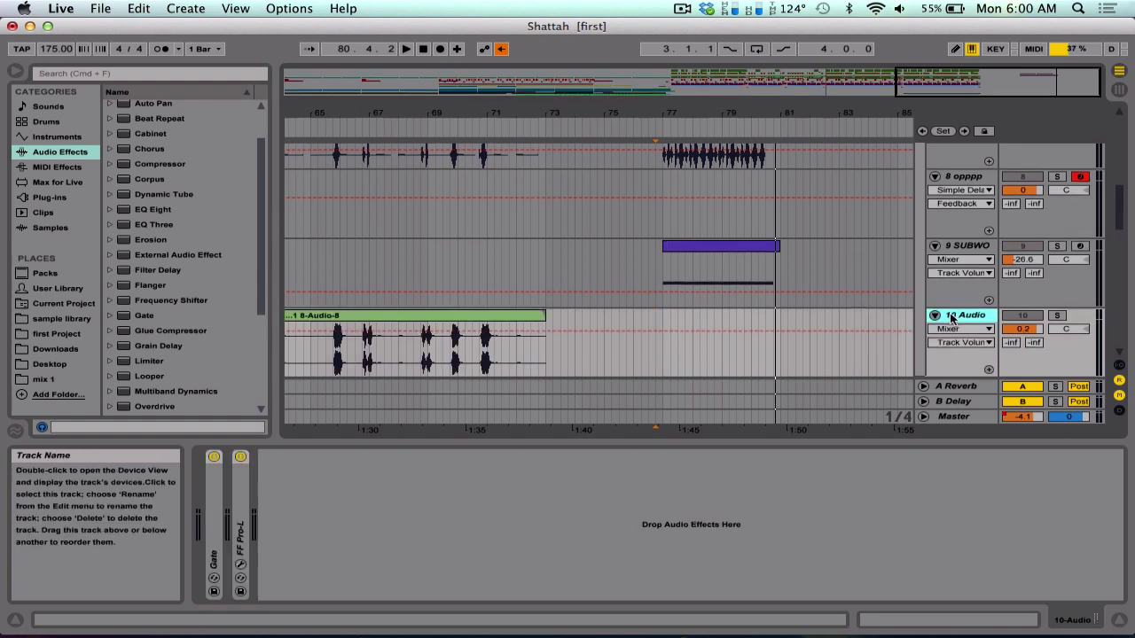
{"action": "left_click", "coordinate": [951, 306]}
{"action": "scroll", "coordinate": [951, 306], "scroll_direction": "down", "scroll_amount": 3}
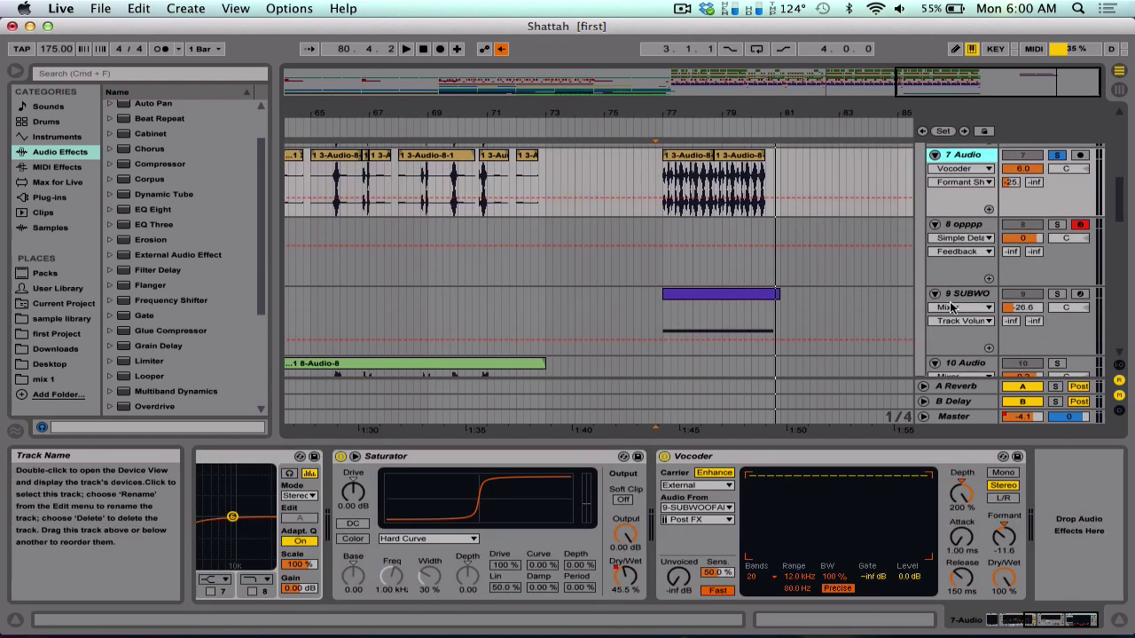
{"action": "scroll", "coordinate": [150, 121], "scroll_direction": "up", "scroll_amount": 1}
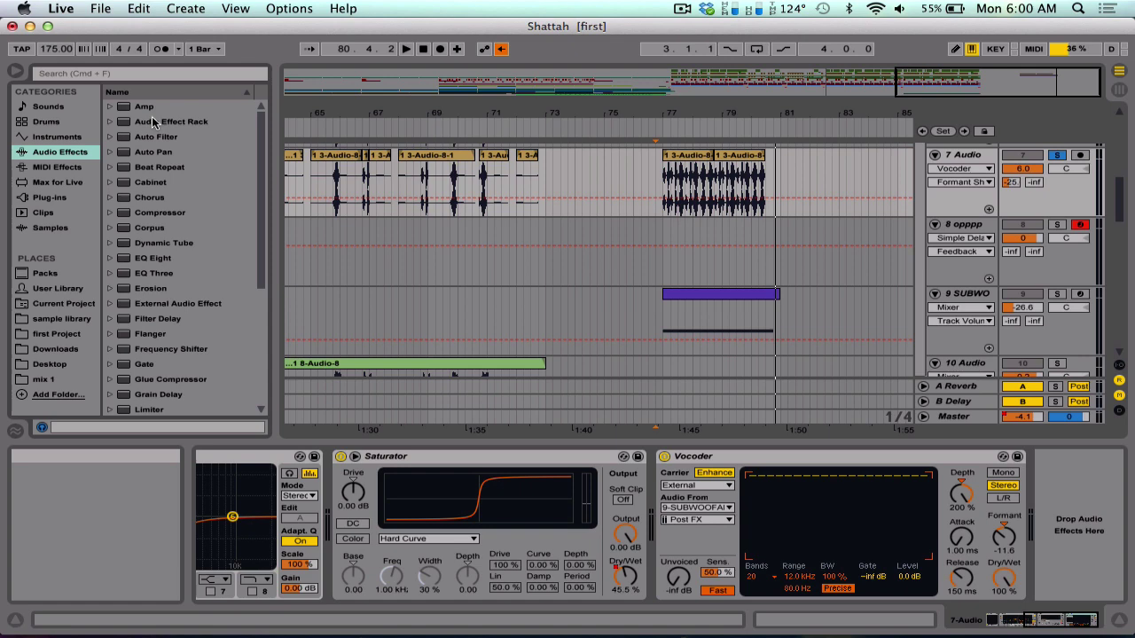
{"action": "double_click", "coordinate": [140, 109]}
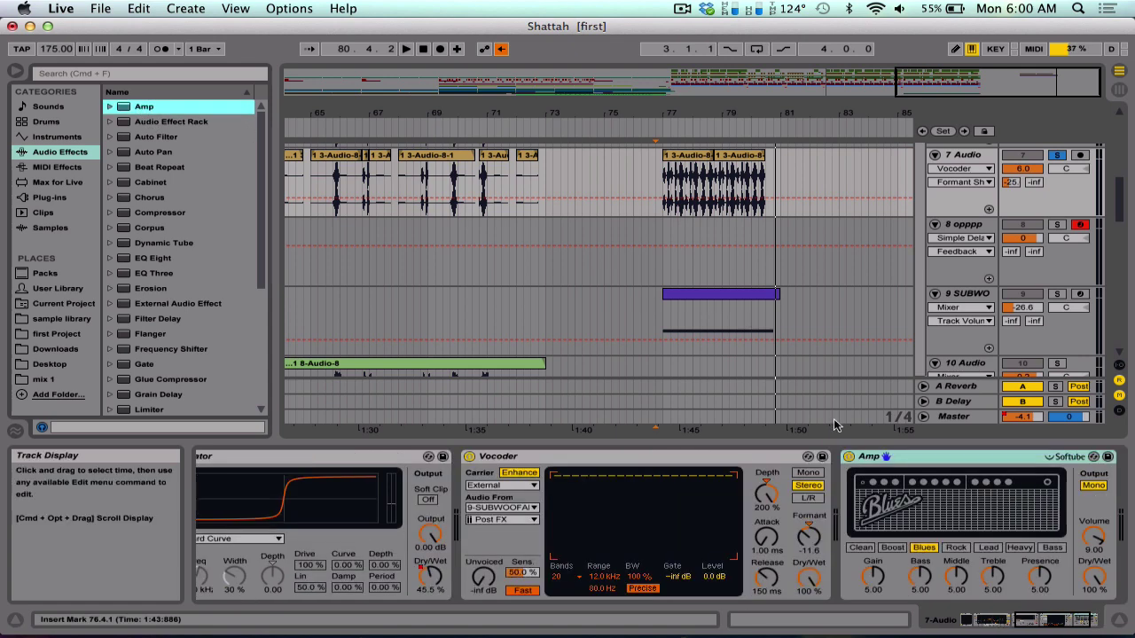
Play the section from position 76.4.1 with the Blues amp and lower the Vocoder's Formant to -16.8.
{"action": "key", "text": "space"}
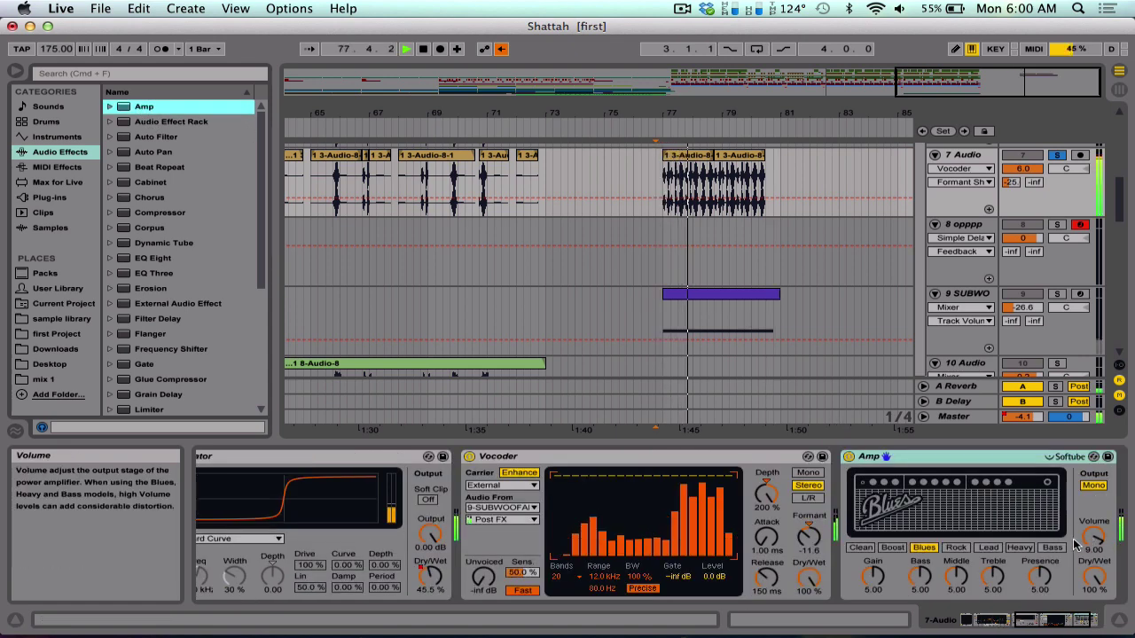
{"action": "left_click_drag", "start_coordinate": [808, 536], "coordinate": [808, 559]}
{"action": "key", "text": "space"}
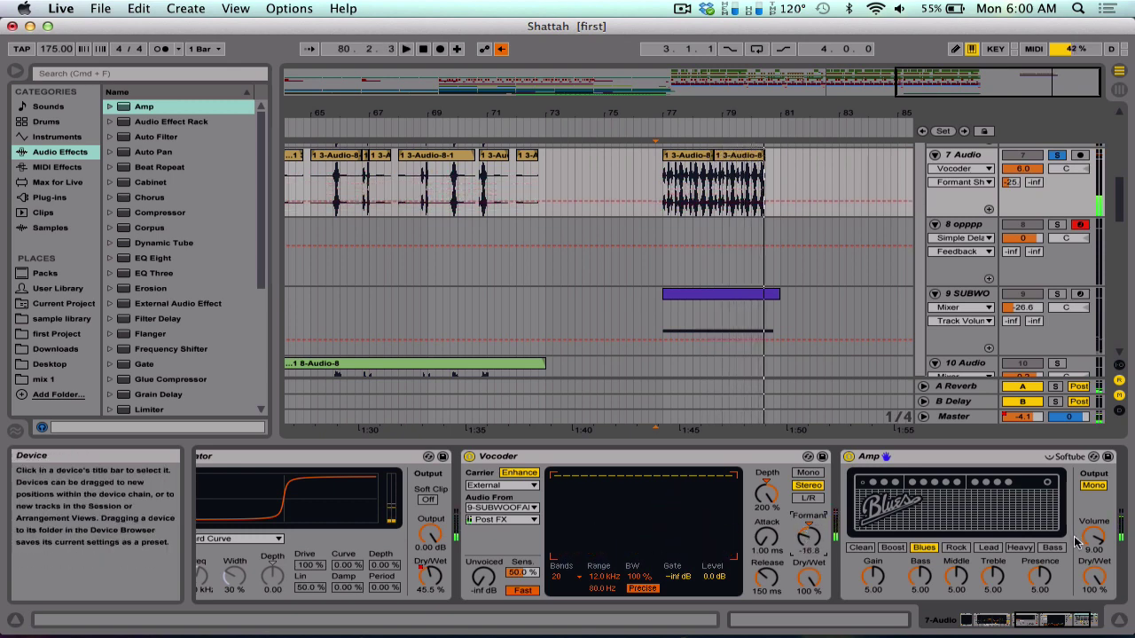
Switch the Amp to the Bass model and lower the Vocoder's Formant to -18.6 during playback.
{"action": "left_click", "coordinate": [1052, 548]}
{"action": "key", "text": "space"}
{"action": "mouse_move", "coordinate": [808, 536]}
{"action": "left_mouse_down"}
{"action": "mouse_move", "coordinate": [808, 483]}
{"action": "mouse_move", "coordinate": [808, 539]}
{"action": "left_mouse_up"}
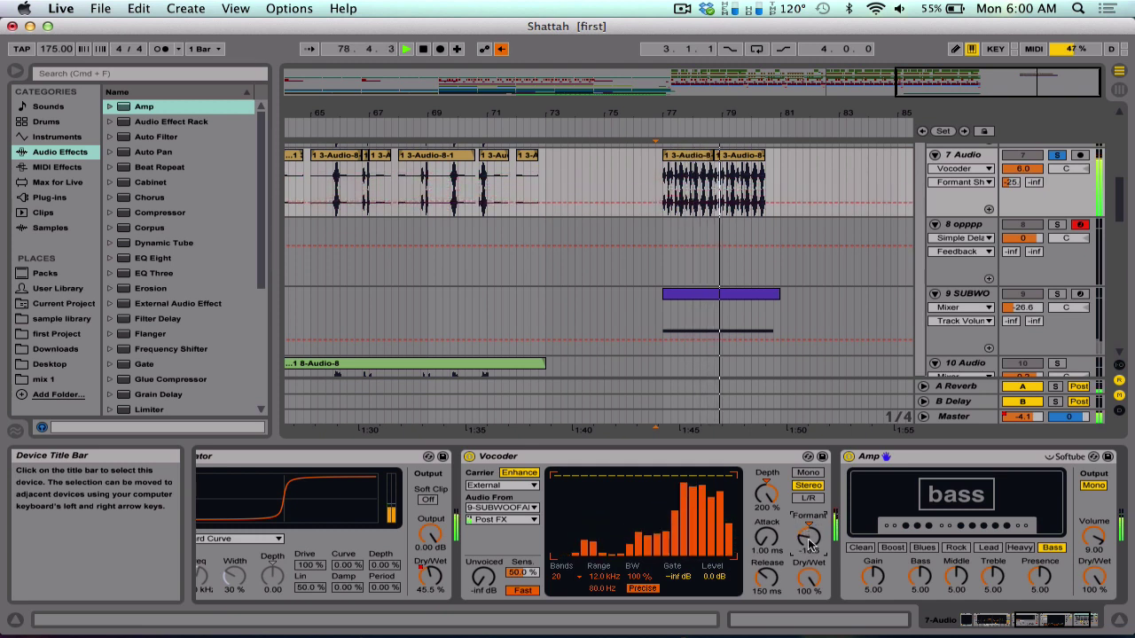
{"action": "key", "text": "space"}
Reduce the Amp's Dry/Wet to 33.3 % and lower the Vocoder's Formant to -22.2 during playback.
{"action": "left_click_drag", "start_coordinate": [1091, 575], "coordinate": [1090, 620]}
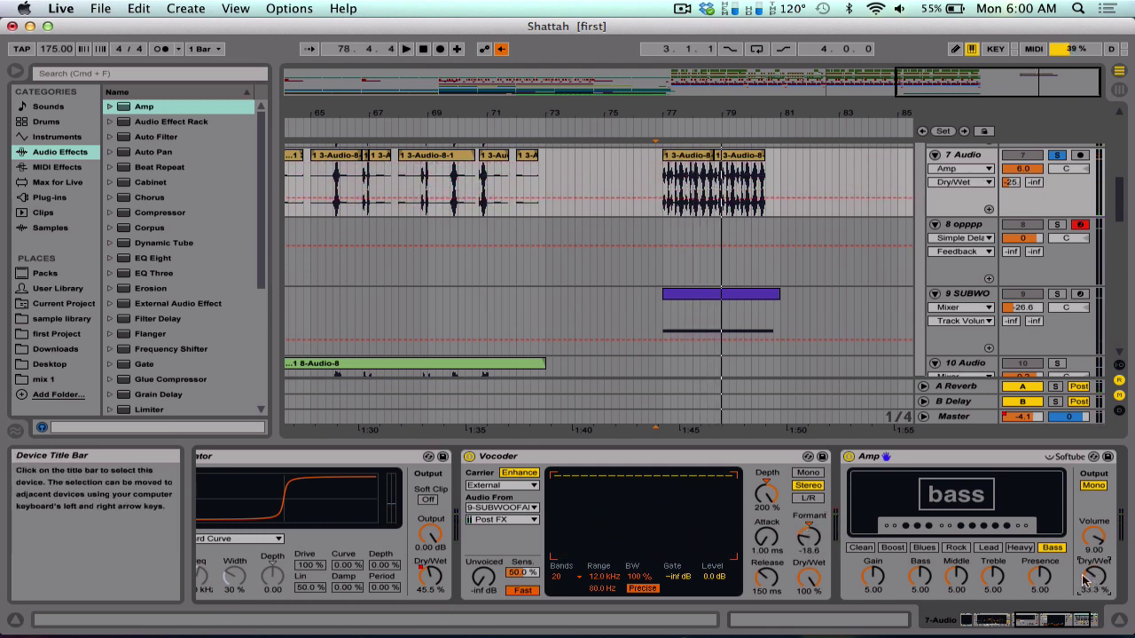
{"action": "key", "text": "space"}
{"action": "mouse_move", "coordinate": [808, 536]}
{"action": "left_mouse_down"}
{"action": "mouse_move", "coordinate": [808, 519]}
{"action": "mouse_move", "coordinate": [808, 551]}
{"action": "mouse_move", "coordinate": [808, 492]}
{"action": "mouse_move", "coordinate": [808, 542]}
{"action": "left_mouse_up"}
{"action": "key", "text": "space"}
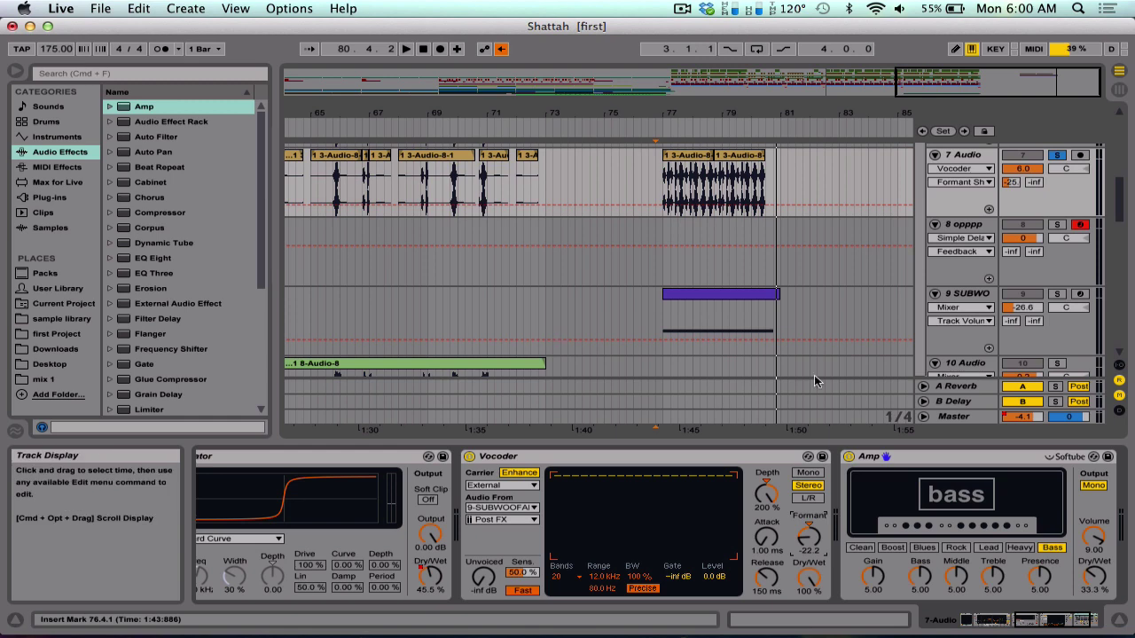
Hide the device view and zoom the arrangement out to show bars 41 to 77.
{"action": "left_click", "coordinate": [544, 443]}
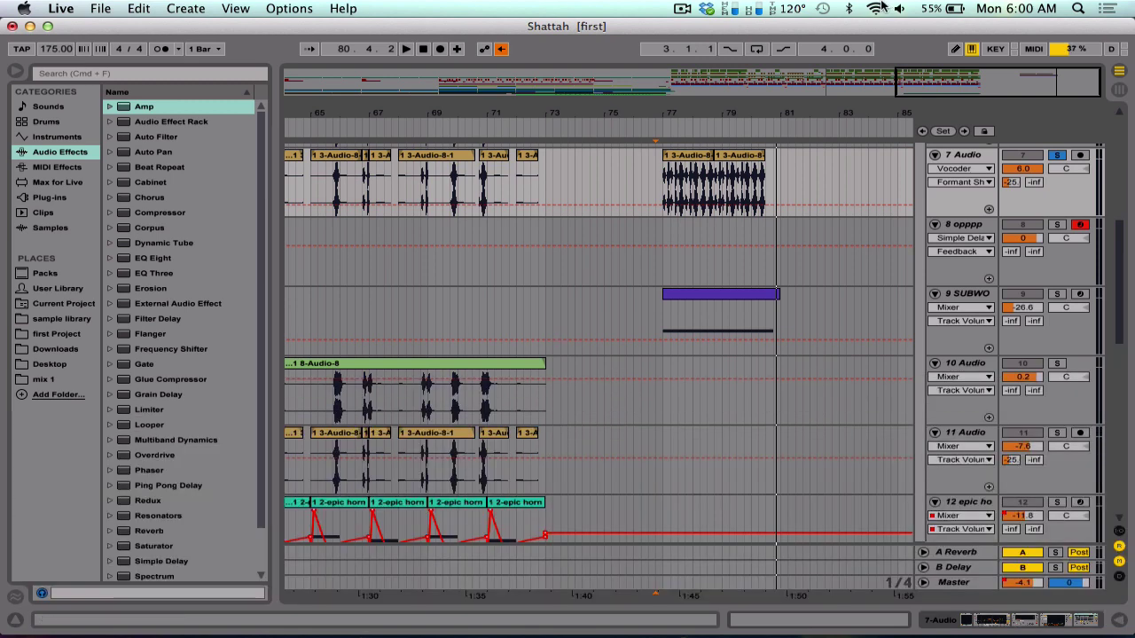
{"action": "left_click_drag", "start_coordinate": [923, 87], "coordinate": [922, 57]}
{"action": "scroll", "coordinate": [776, 217], "scroll_direction": "up", "scroll_amount": 2}
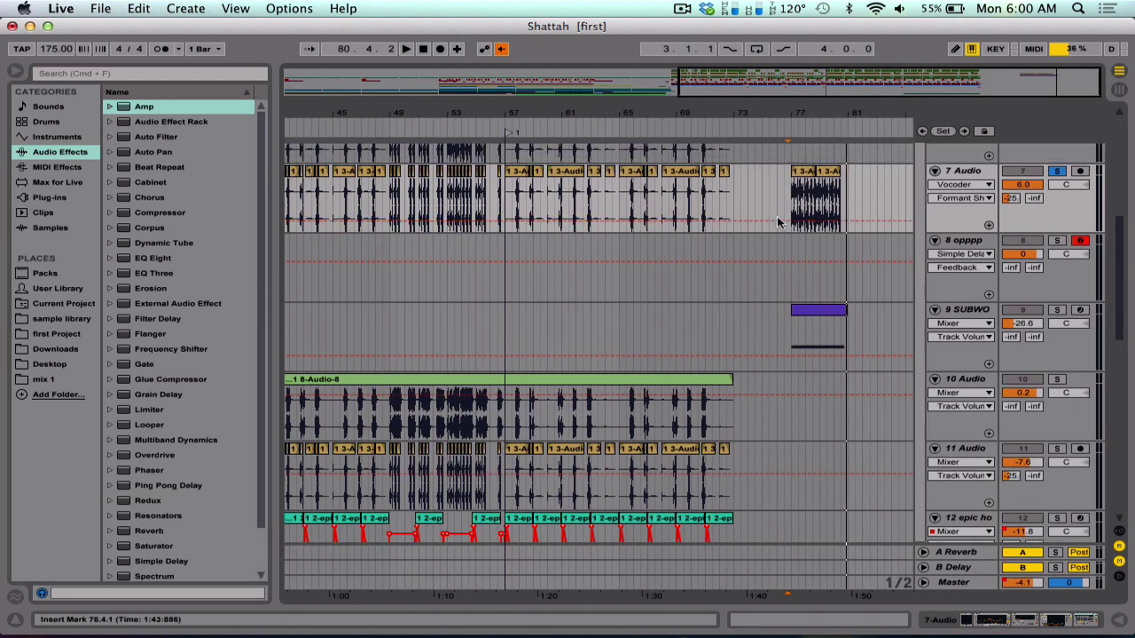
{"action": "scroll", "coordinate": [785, 222], "scroll_direction": "up", "scroll_amount": 5}
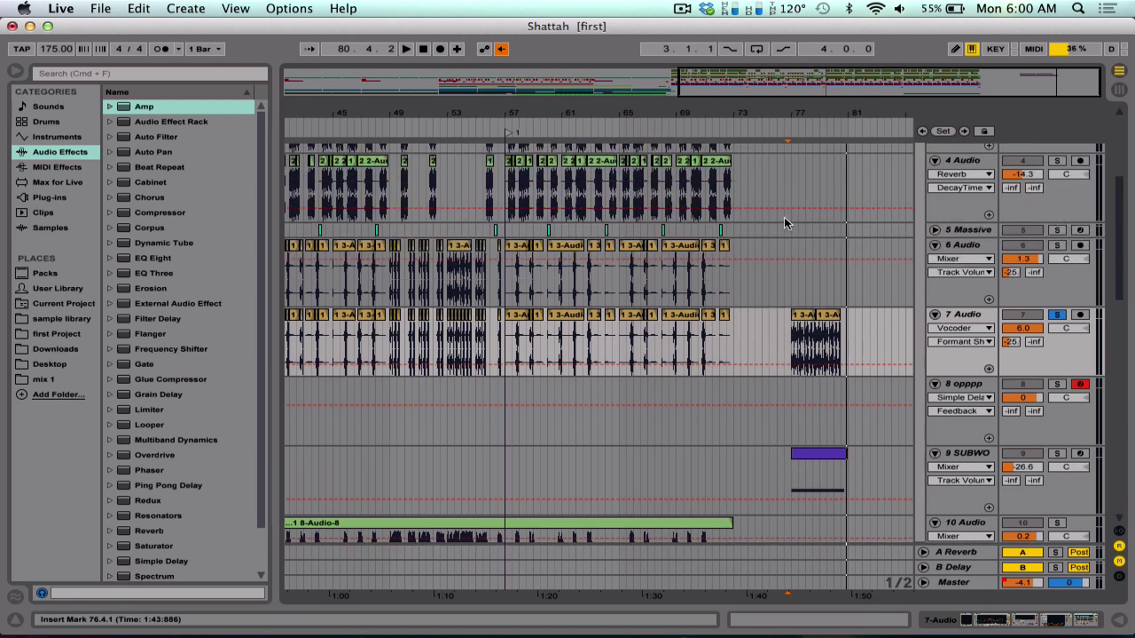
{"action": "scroll", "coordinate": [798, 219], "scroll_direction": "left", "scroll_amount": 2}
{"action": "scroll", "coordinate": [947, 182], "scroll_direction": "up", "scroll_amount": 2}
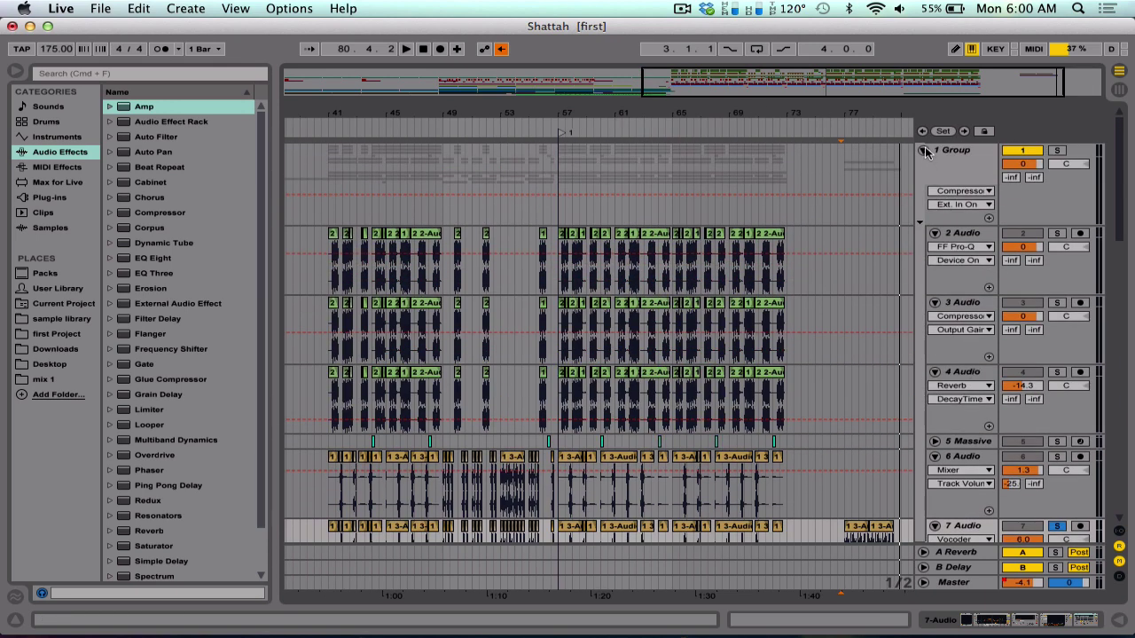
Fold the 1 Group and 27 Massive tracks and clear the active solo so all tracks can play.
{"action": "left_click", "coordinate": [924, 151]}
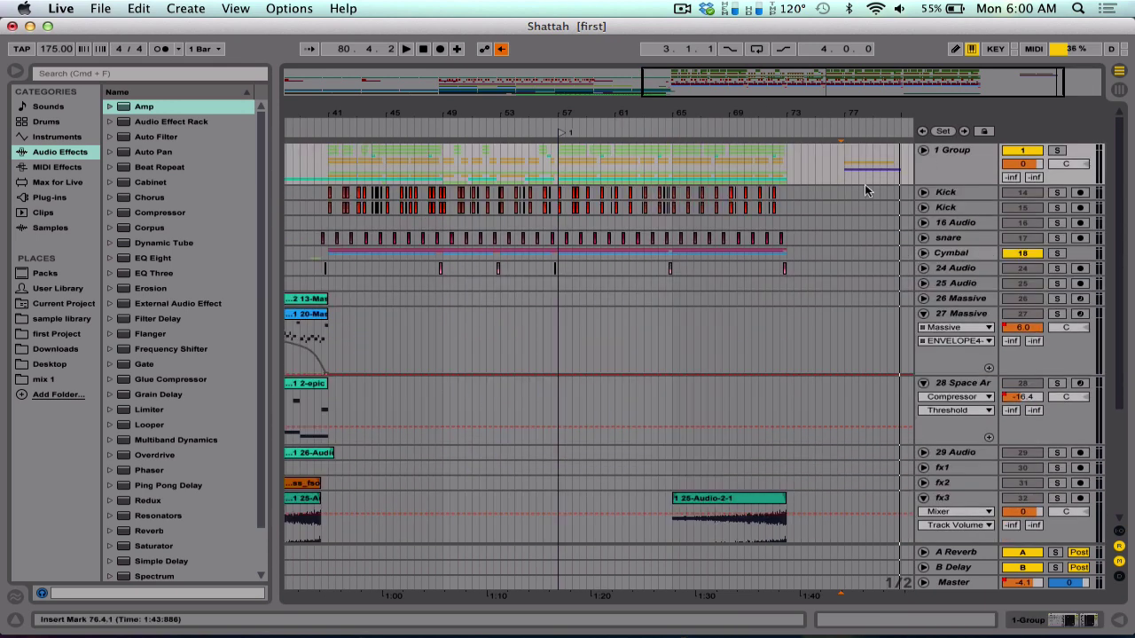
{"action": "left_click", "coordinate": [922, 315]}
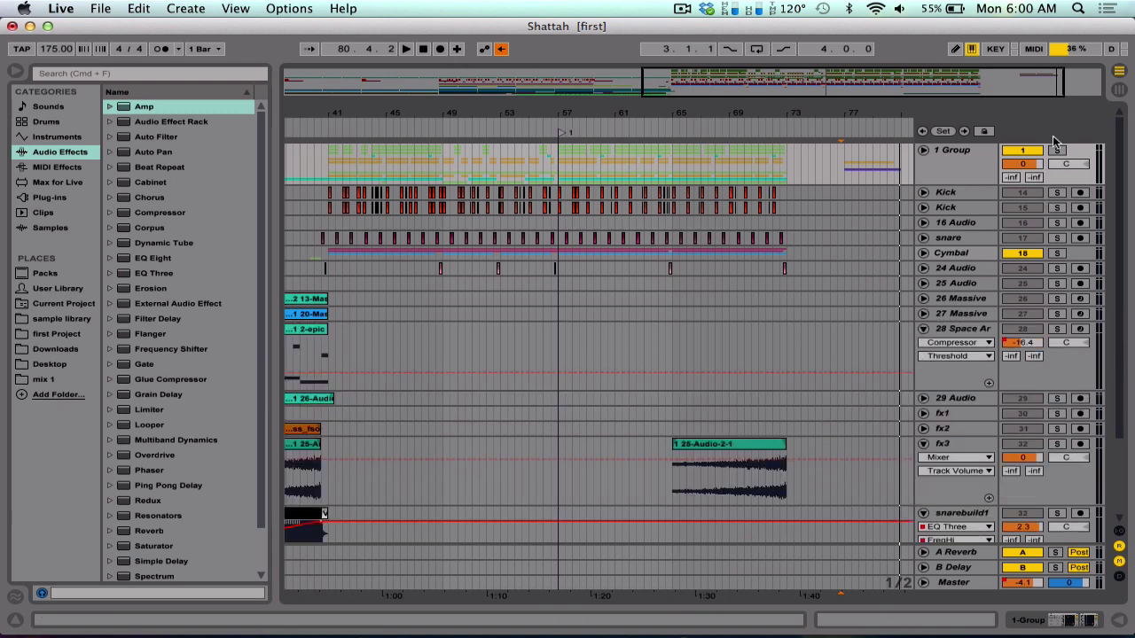
{"action": "left_click", "coordinate": [1056, 152]}
{"action": "scroll", "coordinate": [671, 291], "scroll_direction": "left", "scroll_amount": 10}
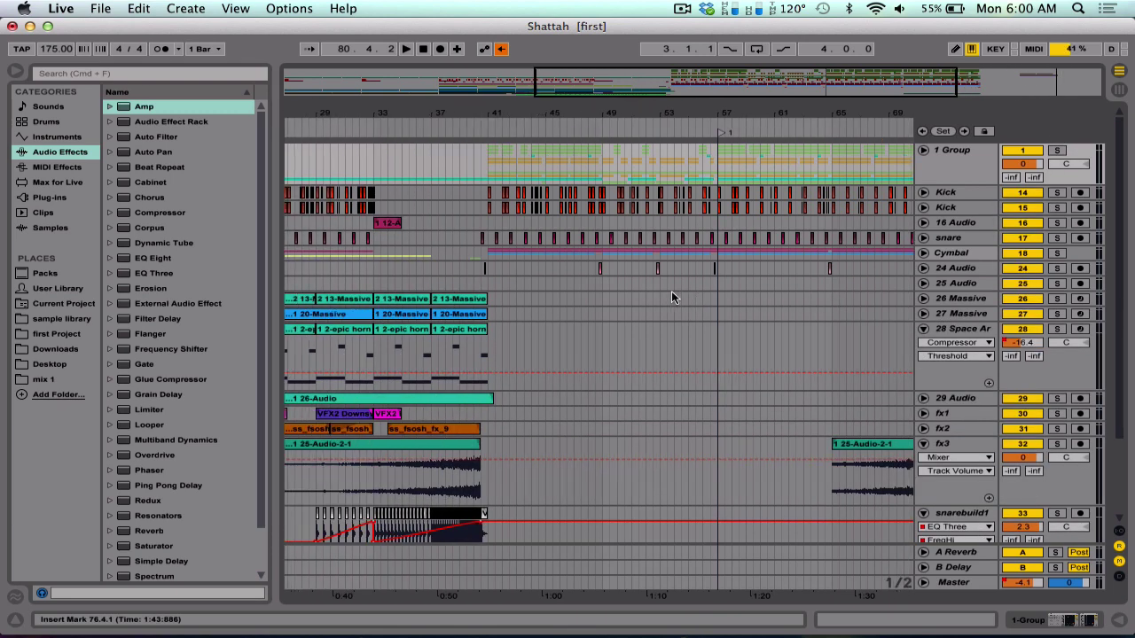
Play the full arrangement from bar 33 to about bar 49 and raise the system volume.
{"action": "left_click", "coordinate": [497, 182]}
{"action": "key", "text": "space"}
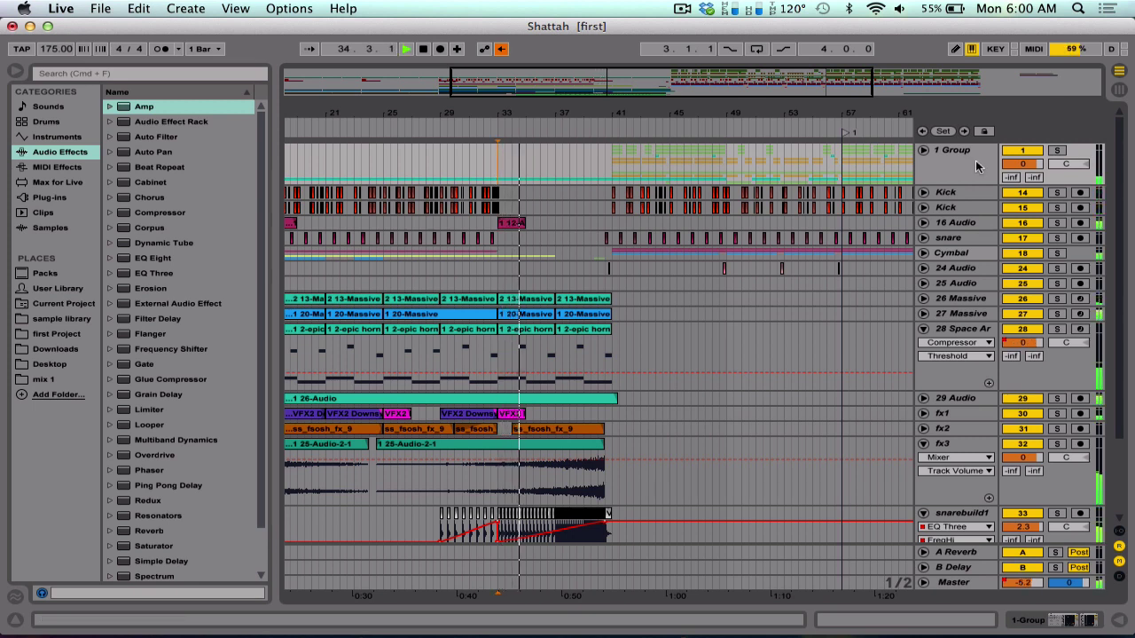
{"action": "key", "text": "XF86AudioRaiseVolume"}
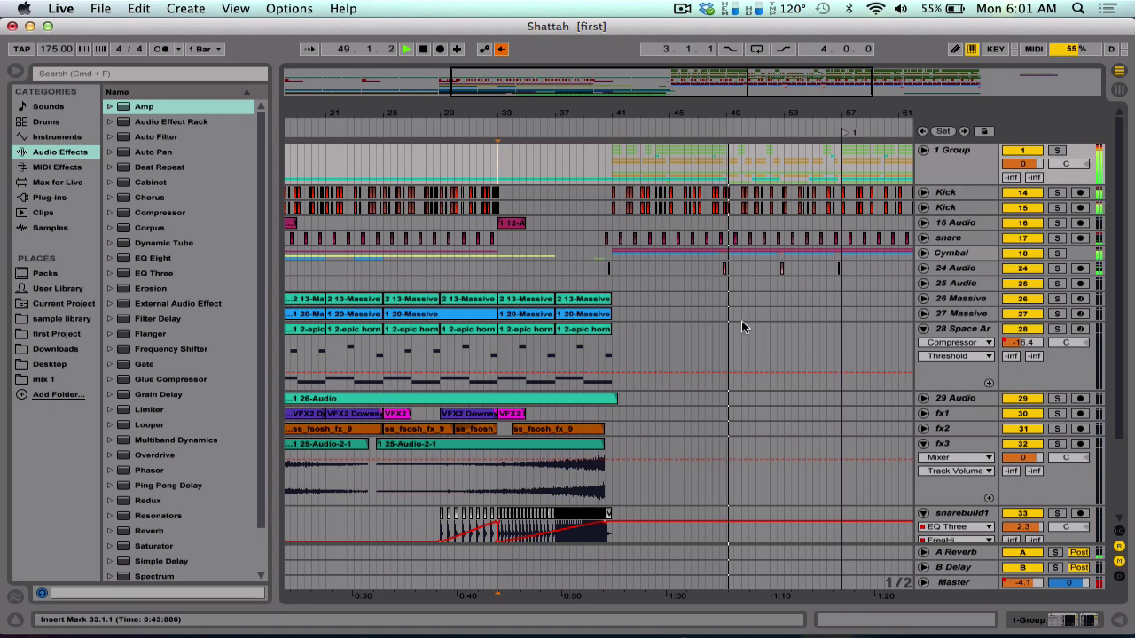
{"action": "key", "text": "space"}
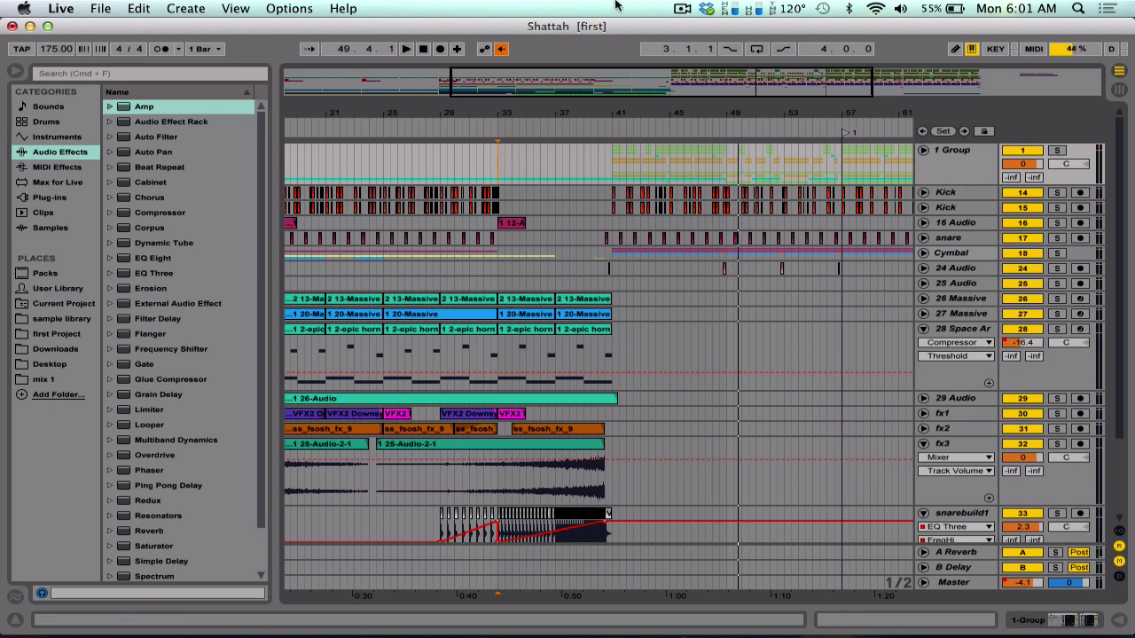
Unfold the 1 Group track and show the device chains of its 7 Audio and SUBWOOFAH tracks near bar 77.
{"action": "scroll", "coordinate": [710, 229], "scroll_direction": "right", "scroll_amount": 5}
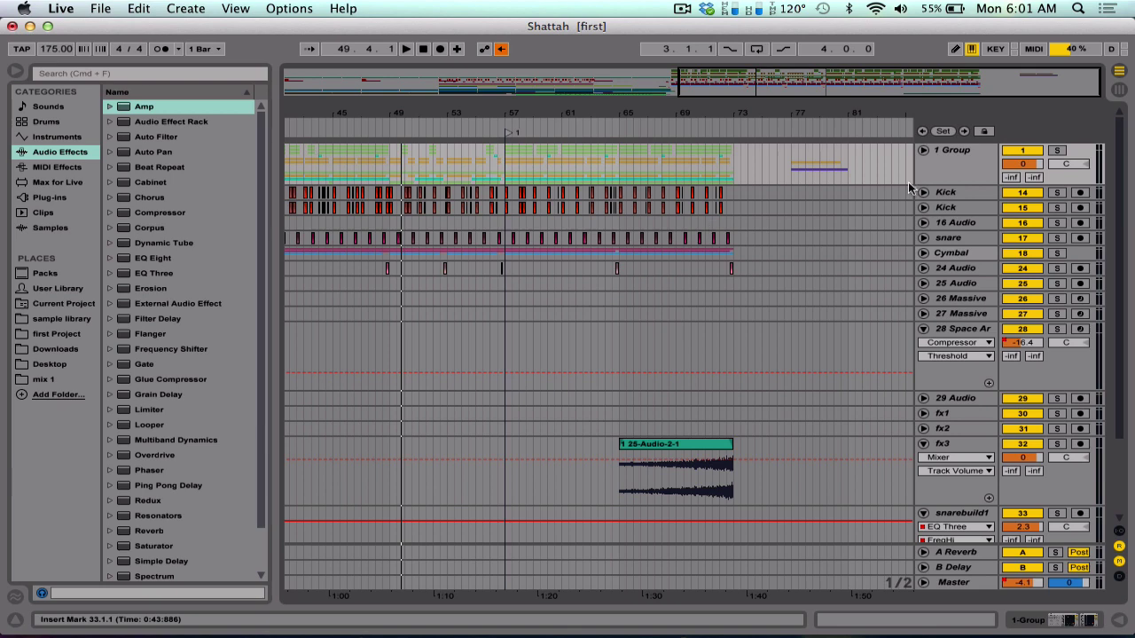
{"action": "left_click", "coordinate": [921, 148]}
{"action": "scroll", "coordinate": [810, 369], "scroll_direction": "down", "scroll_amount": 10}
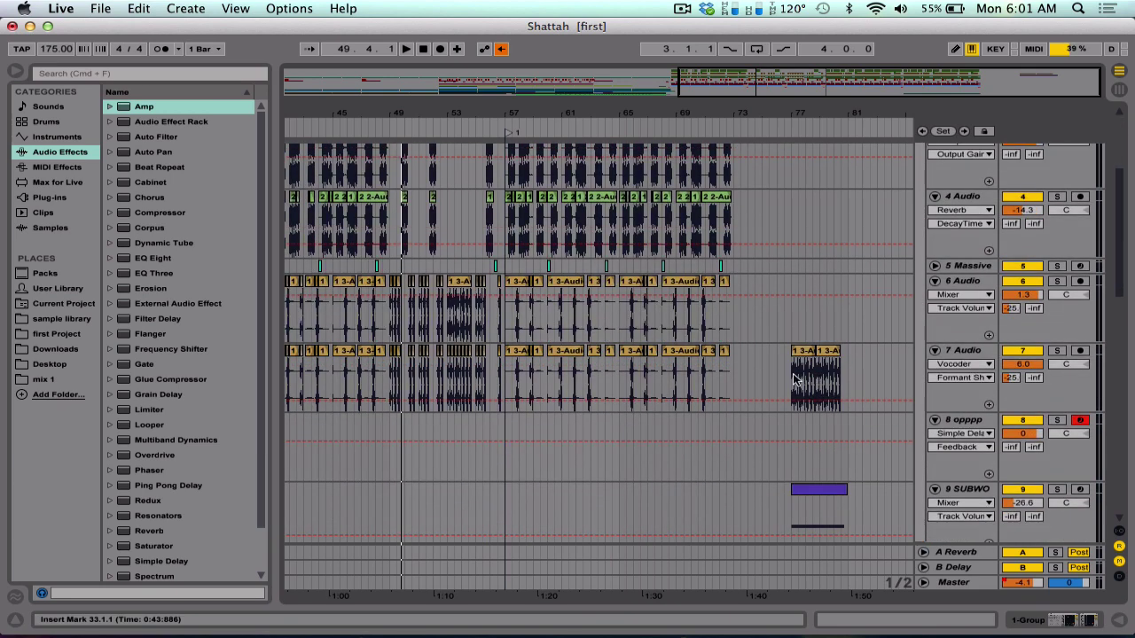
{"action": "left_click", "coordinate": [795, 380]}
{"action": "key", "text": "shift+Tab"}
{"action": "key", "text": "shift+Tab"}
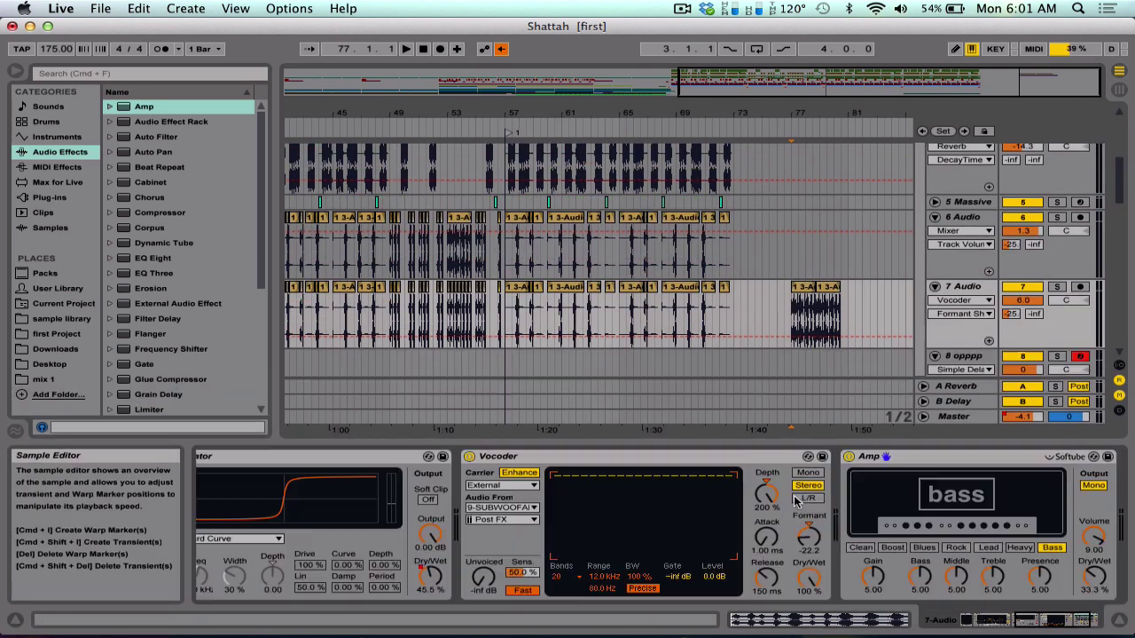
{"action": "left_click", "coordinate": [785, 353]}
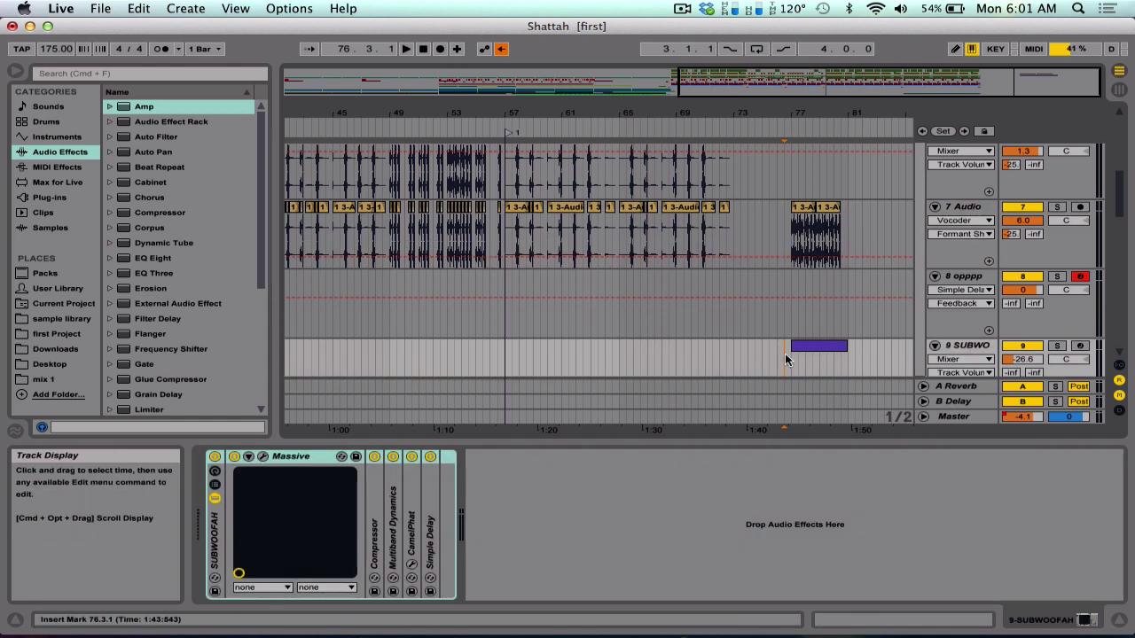
Play the 7 Audio track from bar 77 and set its Vocoder's Formant to 2.00 during playback.
{"action": "left_click", "coordinate": [794, 226]}
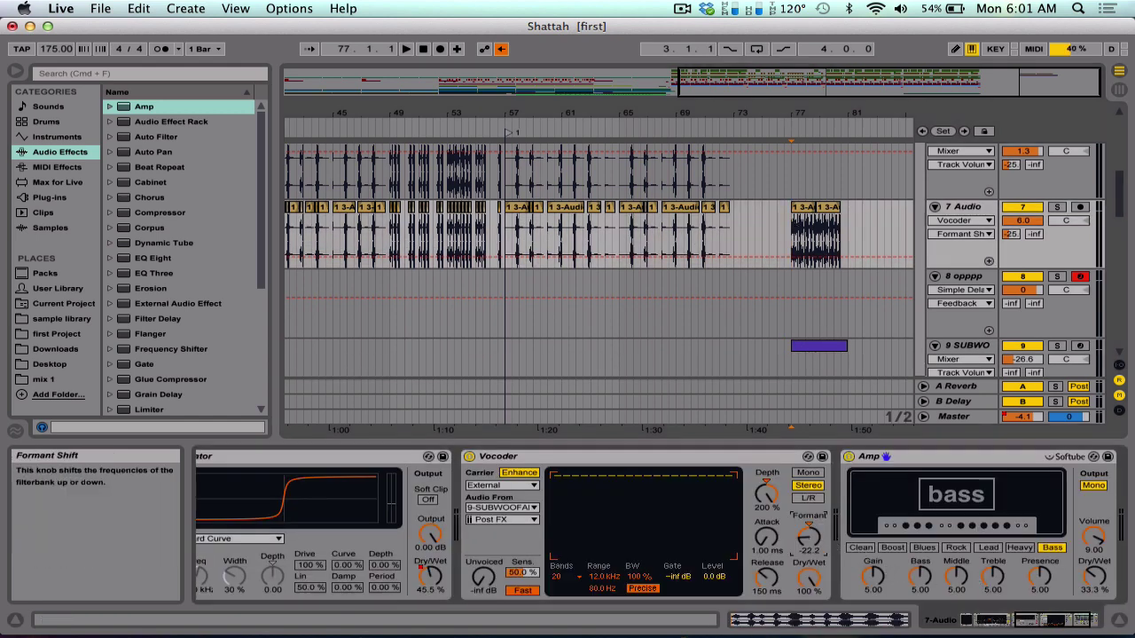
{"action": "key", "text": "space"}
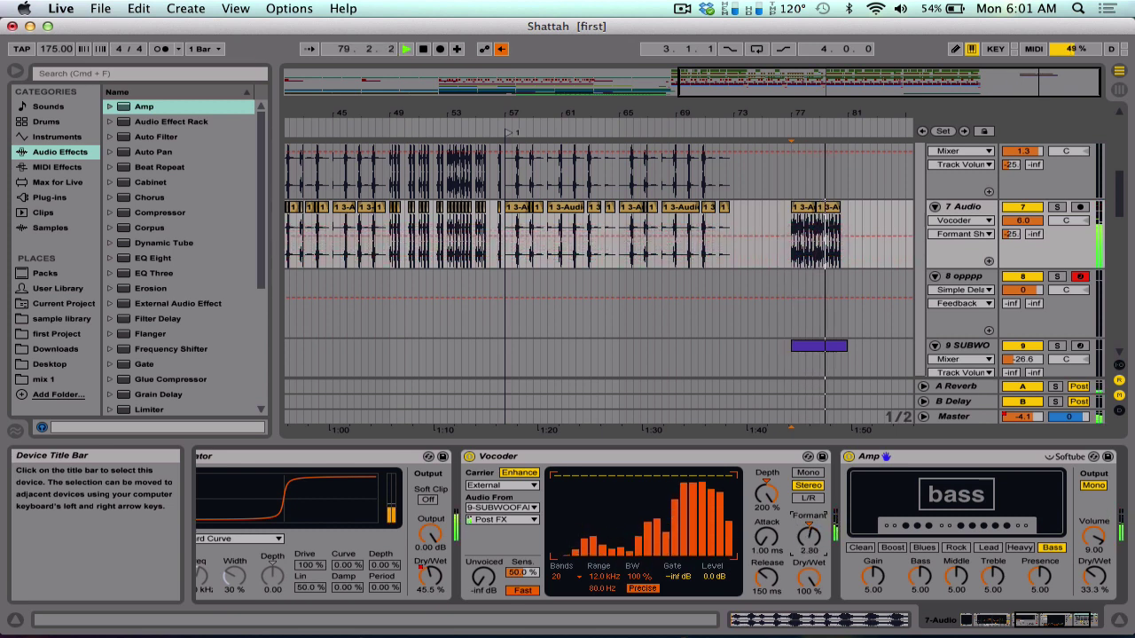
{"action": "key", "text": "space"}
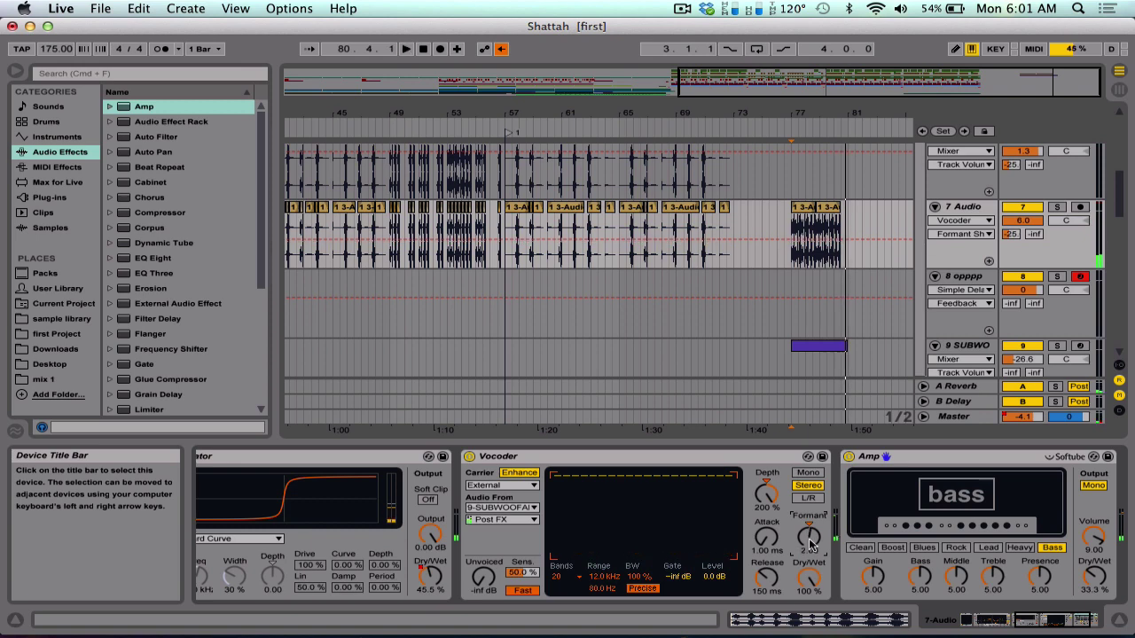
{"action": "left_click", "coordinate": [681, 9]}
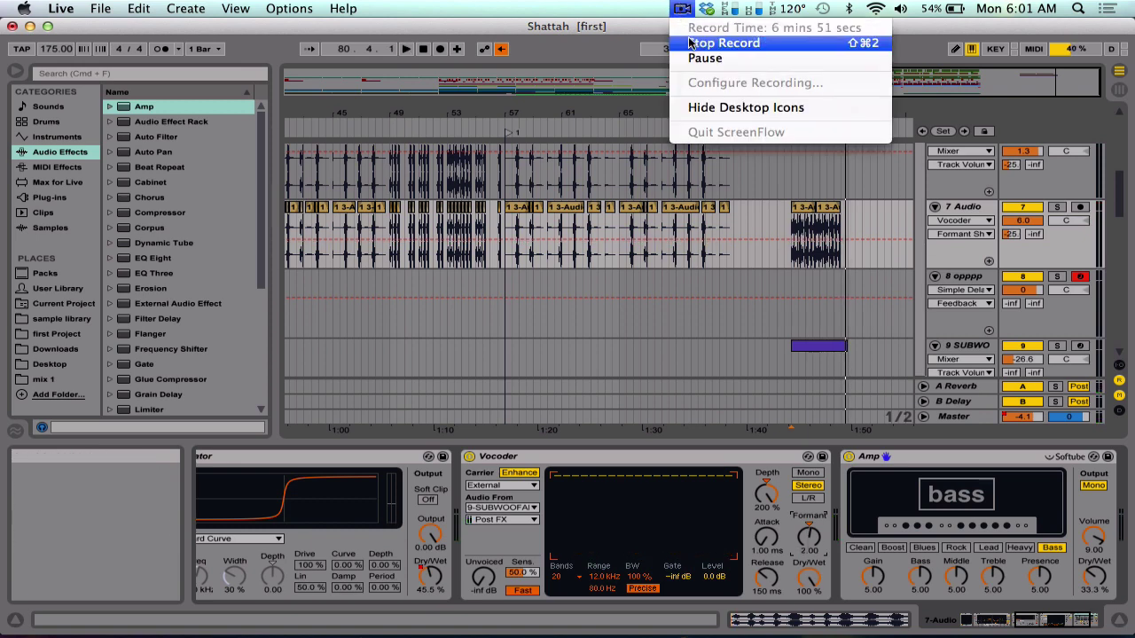